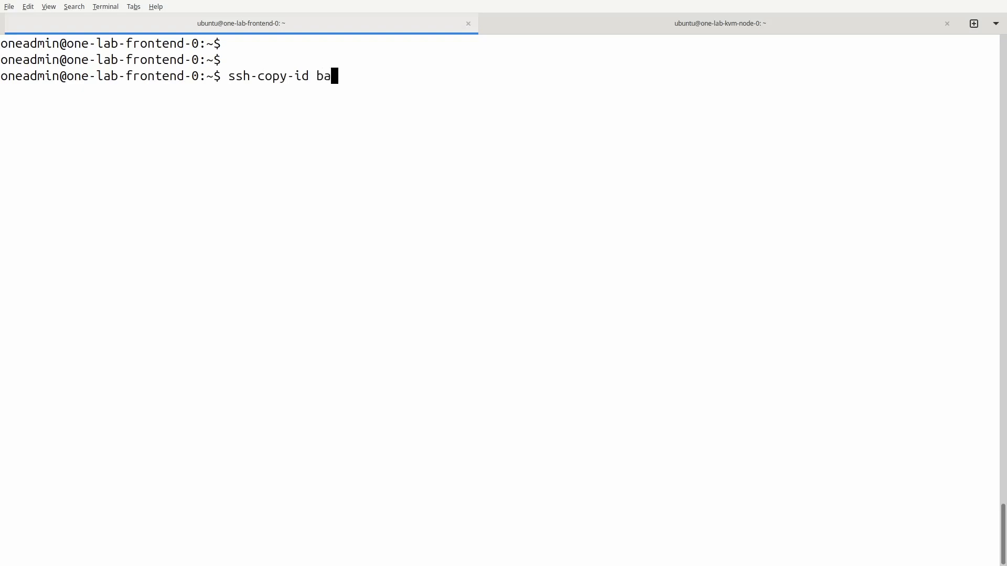
- Copy the frontend's SSH public key to backup-admin@one-lab-backup-node-0 with ssh-copy-id, entering the account password
type("in@one-lab-backup-node-0")
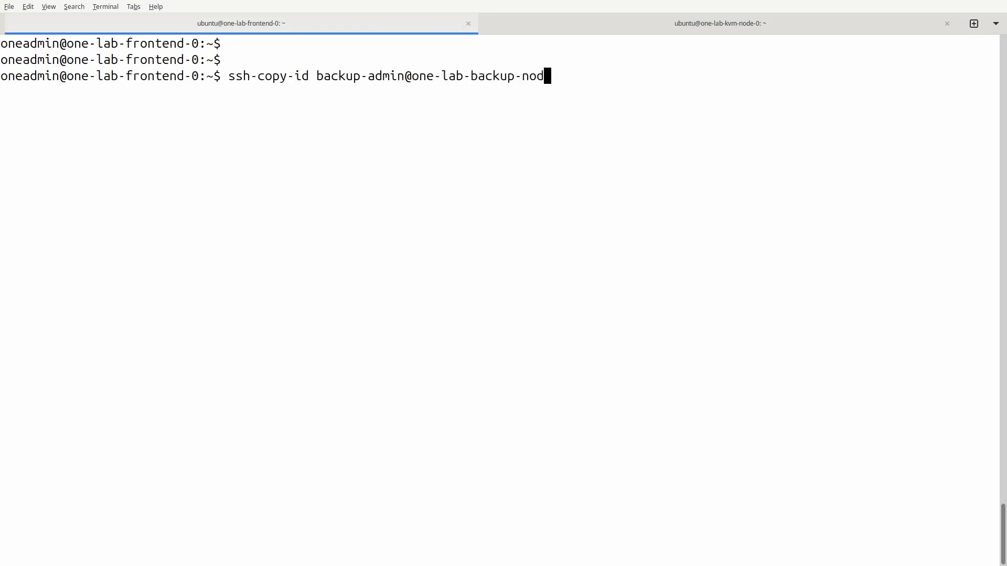
key("Return")
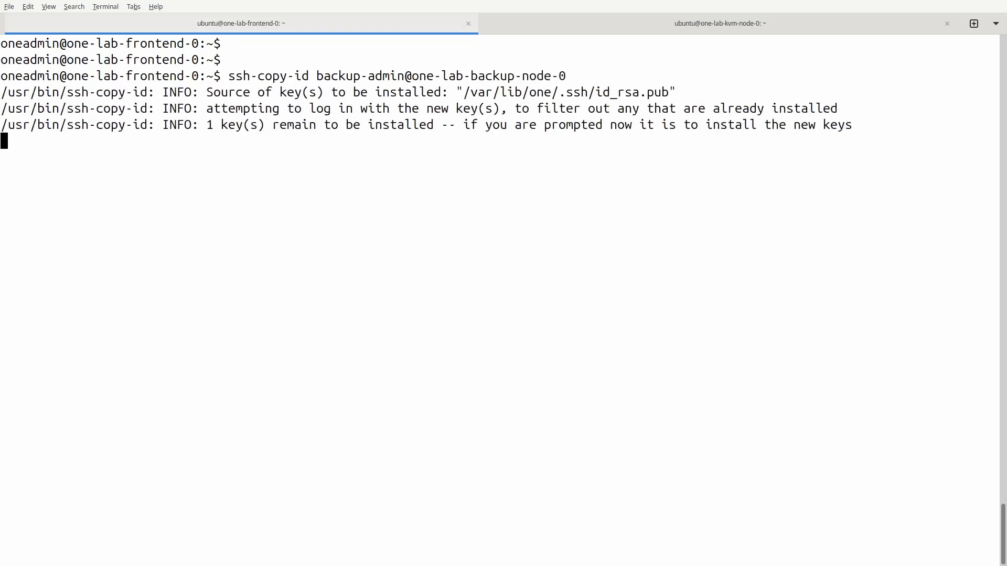
key("Return")
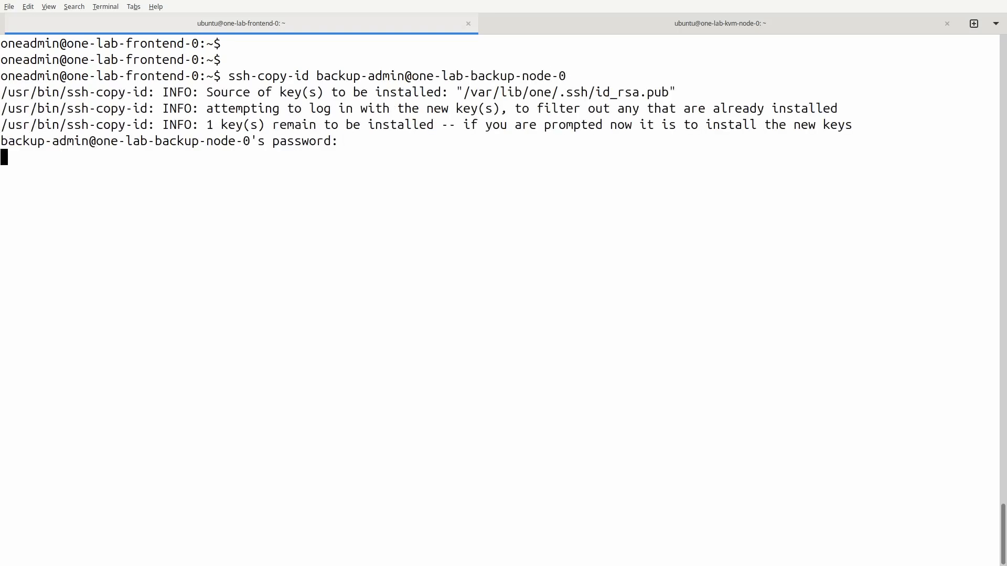
- Test the SSH login from the frontend to backup-admin@one-lab-backup-node-0, and exit the remote session
type("ssh ")
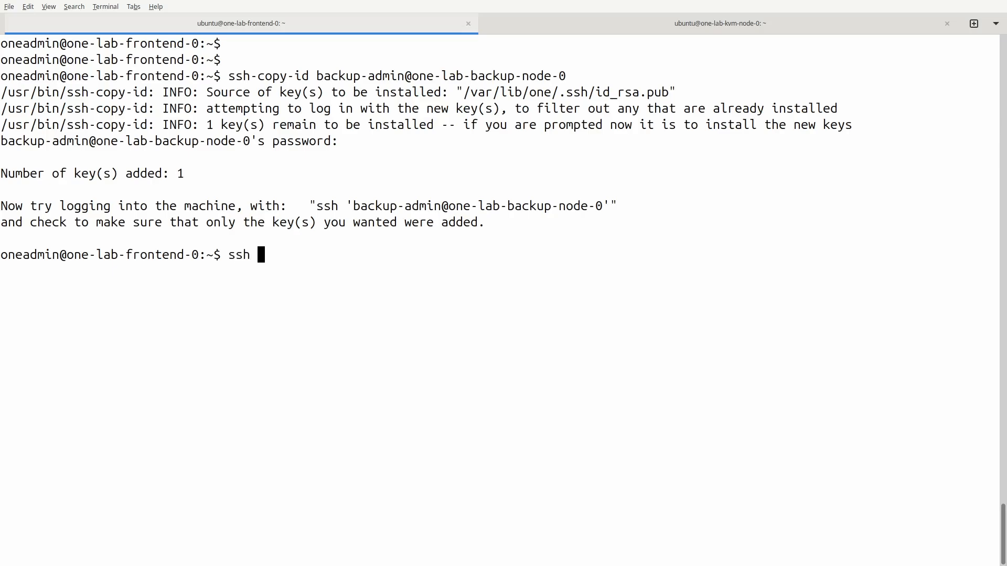
type("backup-admin@one-lab-backup-node-0")
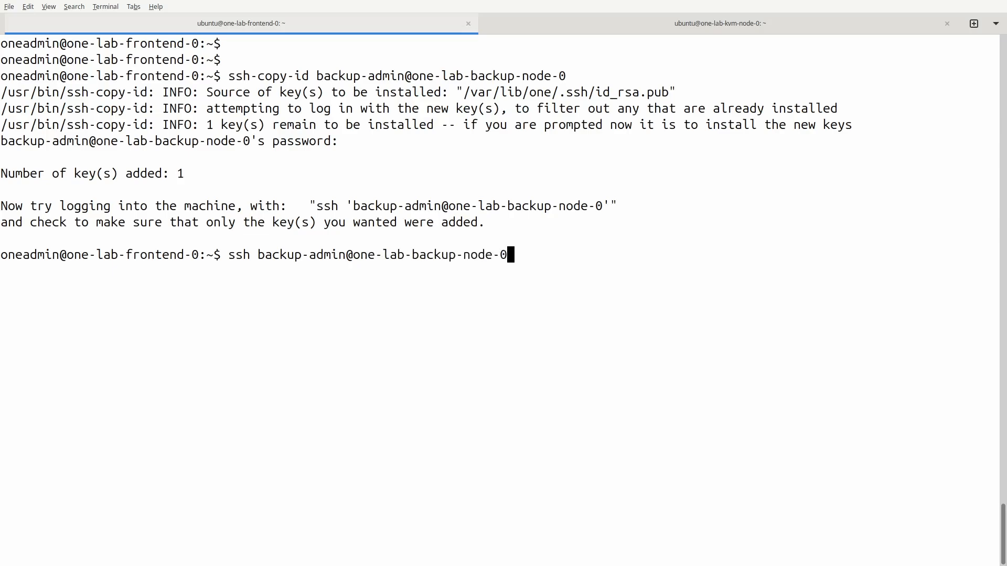
key("Return")
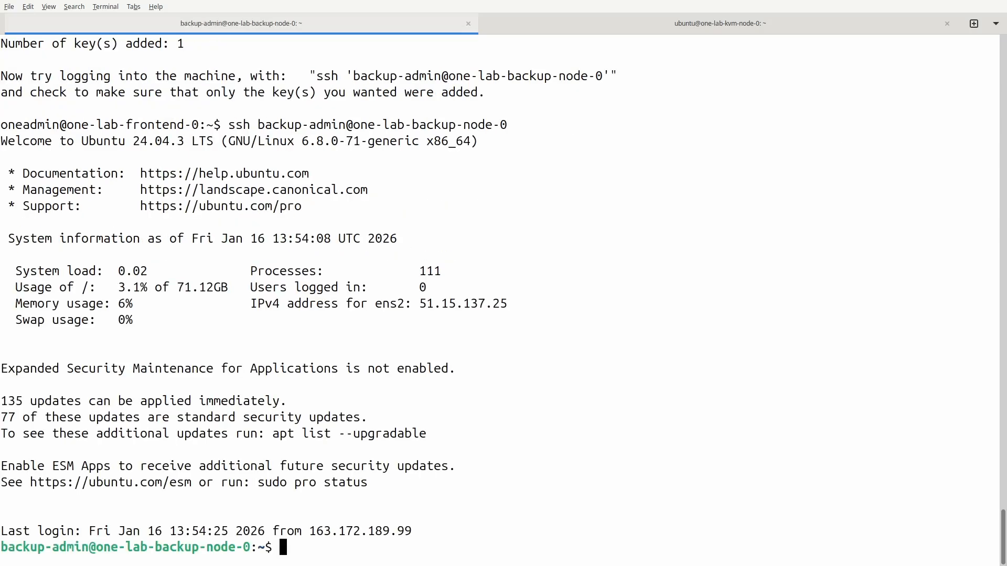
type("exit")
key("Return")
key("Return")
key("Return")
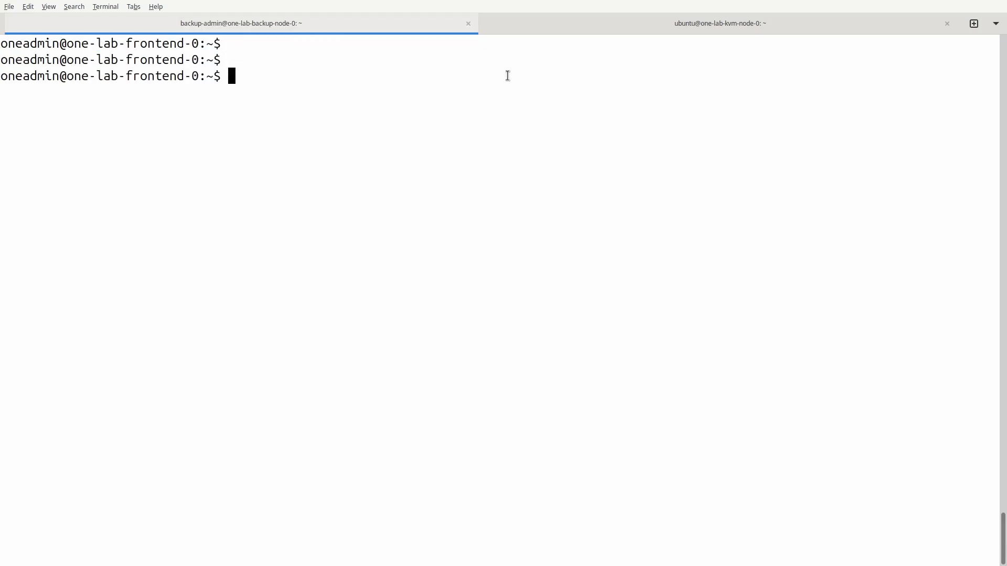
- Generate an SSH key pair with ssh-keygen on one-lab-kvm-node-0, accepting the default file and an empty passphrase
left_click(558, 29)
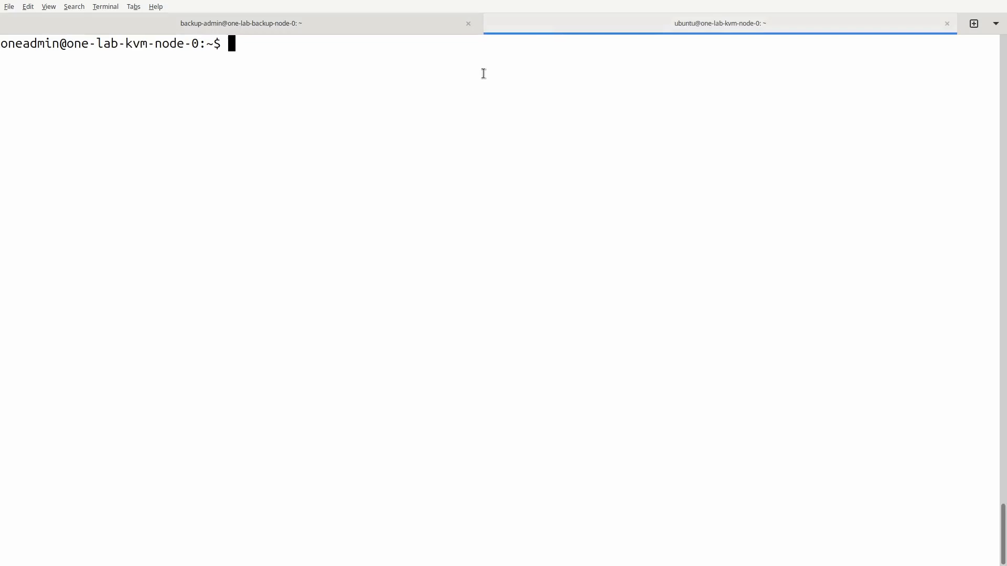
type("ssh-keygen")
key("Return")
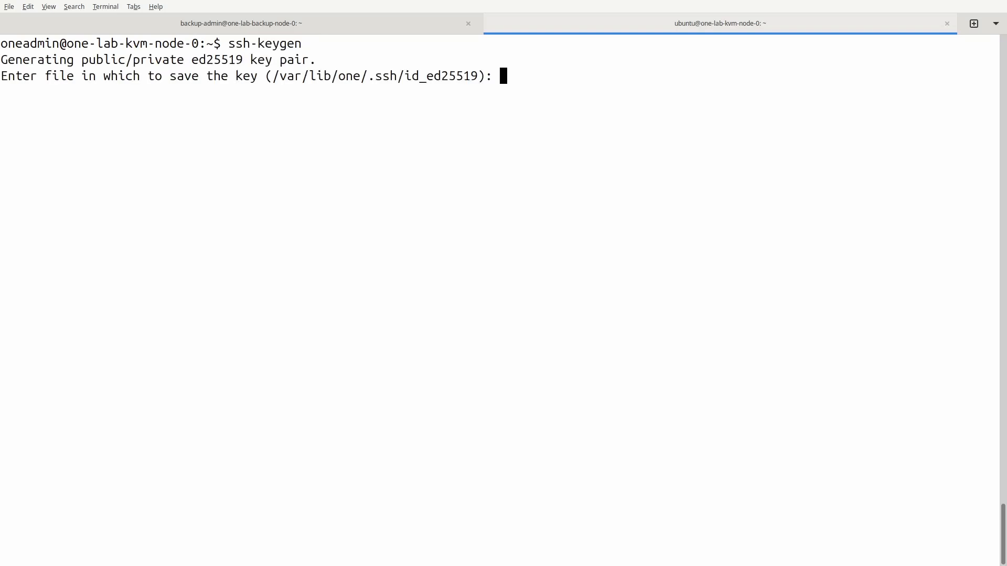
key("Return")
key("Return")
key("Return")
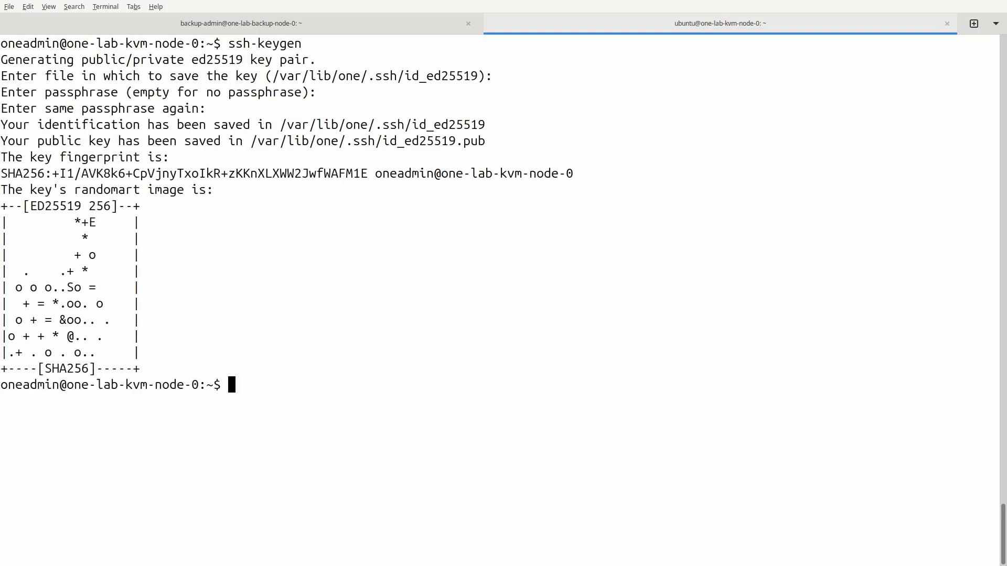
- Copy the KVM node's public key to backup-admin@one-lab-backup-node-0 with ssh-copy-id, entering the account password
type("ssh")
type("-copy-id ")
type("backup-admin@")
type("one-lab")
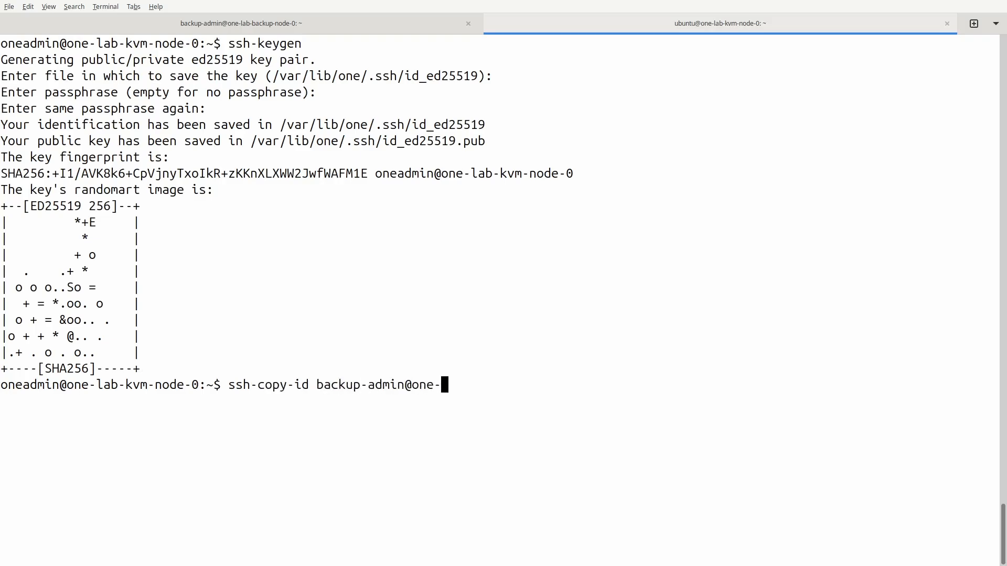
type("-backup-node-0")
key("Return")
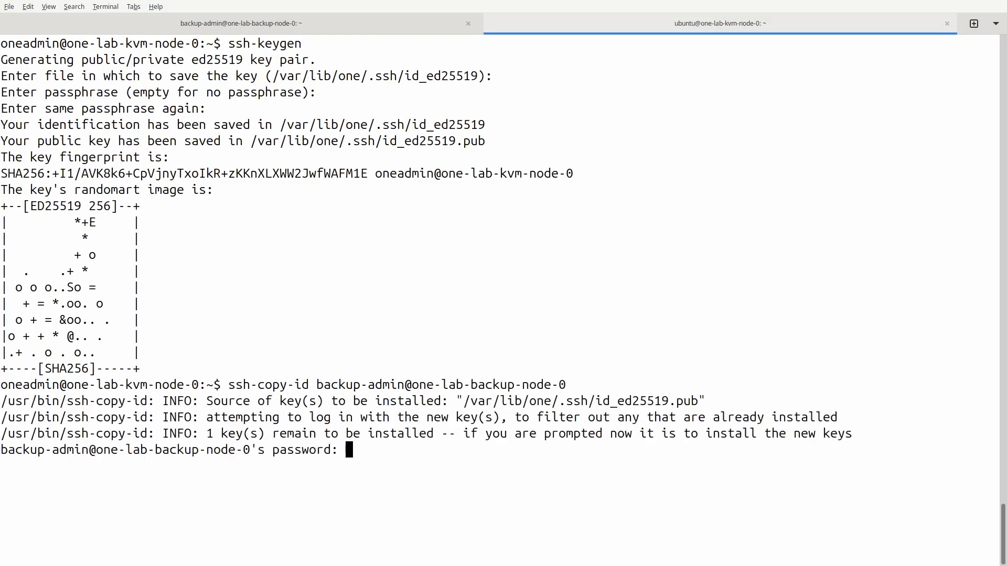
key("Return")
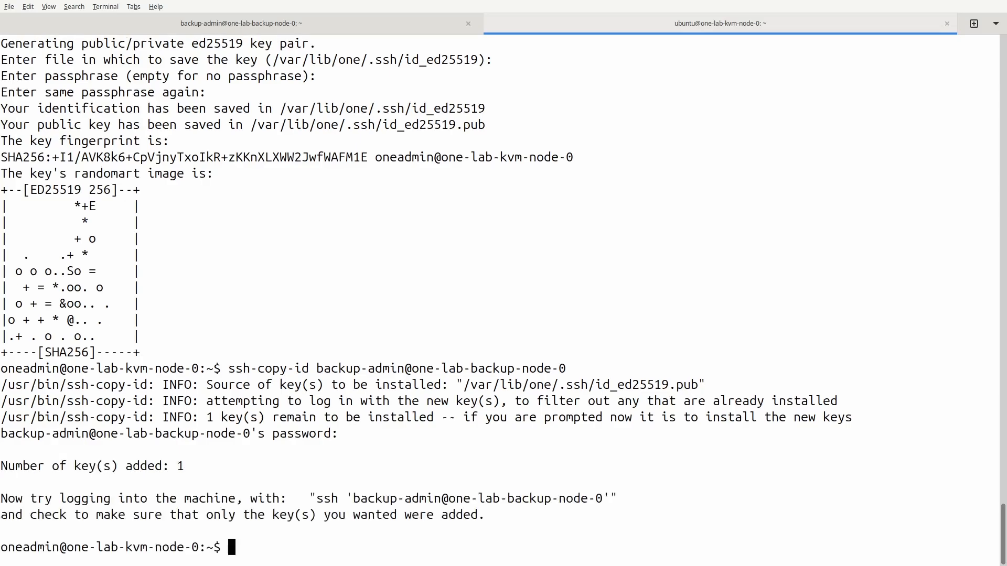
- Test the SSH login from the KVM node to backup-admin@one-lab-backup-node-0
type("ssh nackup-admin")
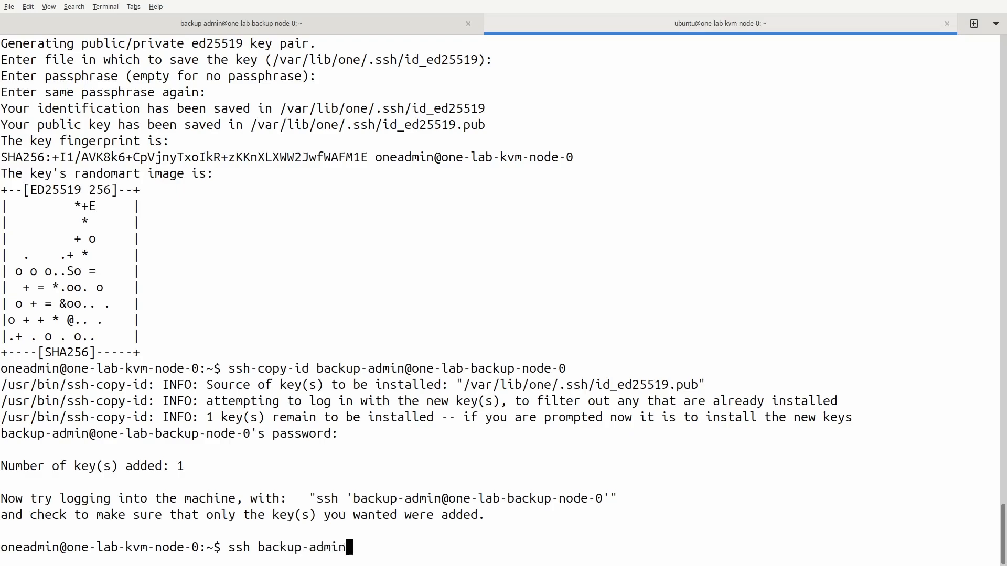
type("@one-lab-")
type("bac")
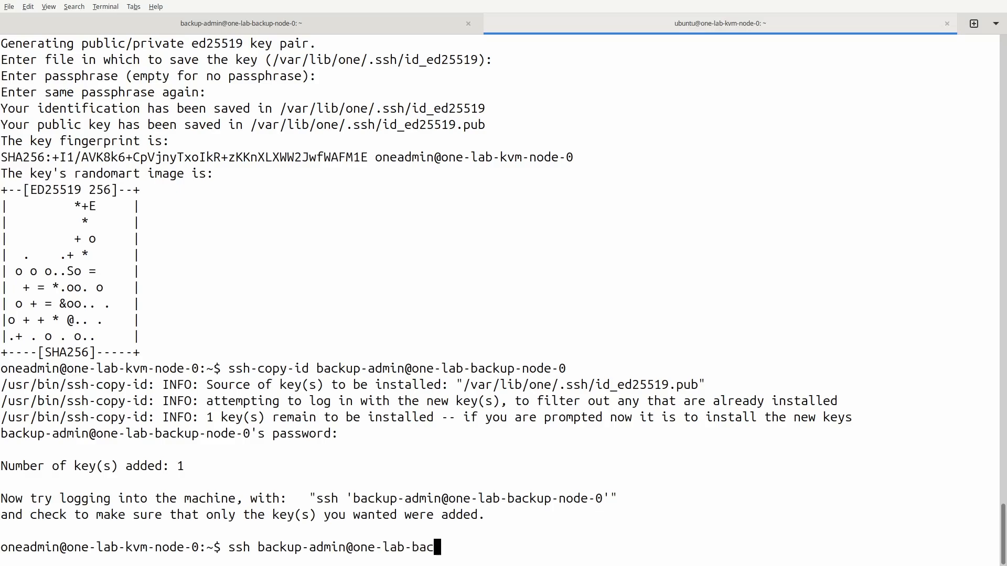
type("kup-node-0")
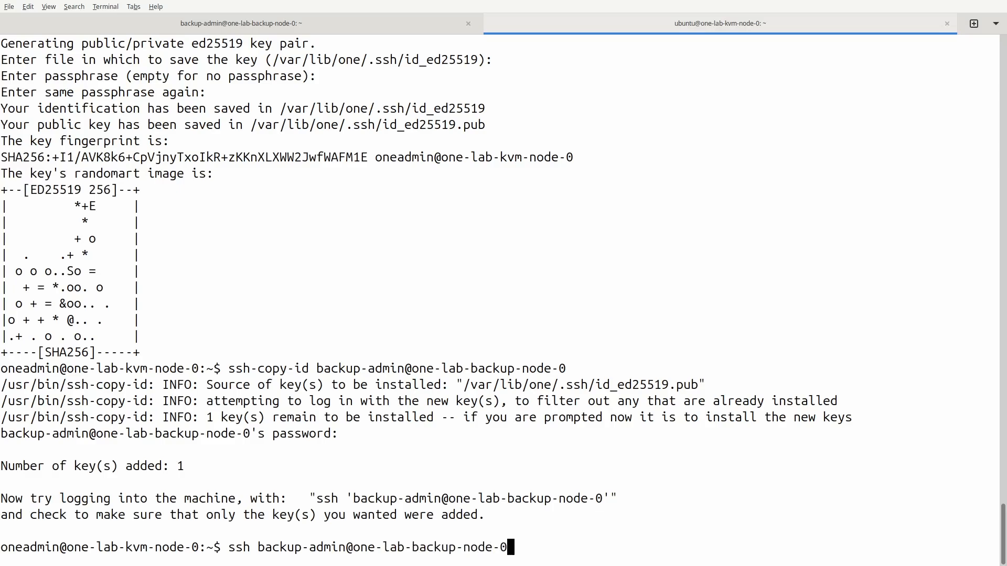
key("Return")
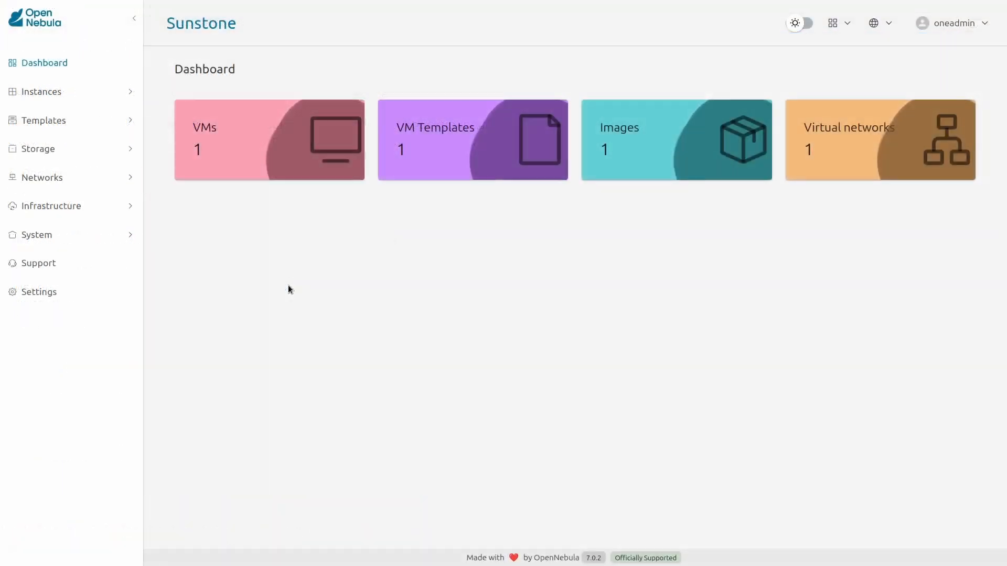
- In OpenNebula Sunstone, start a new datastore of type Backup named backup-rsync with the Backup - RSync storage backend
left_click(119, 146)
left_click(98, 174)
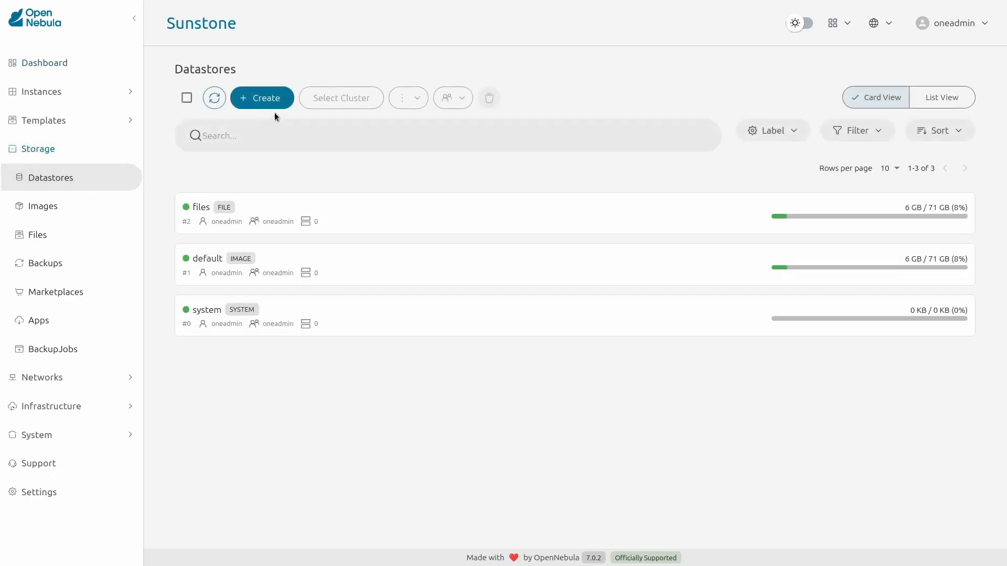
left_click(274, 105)
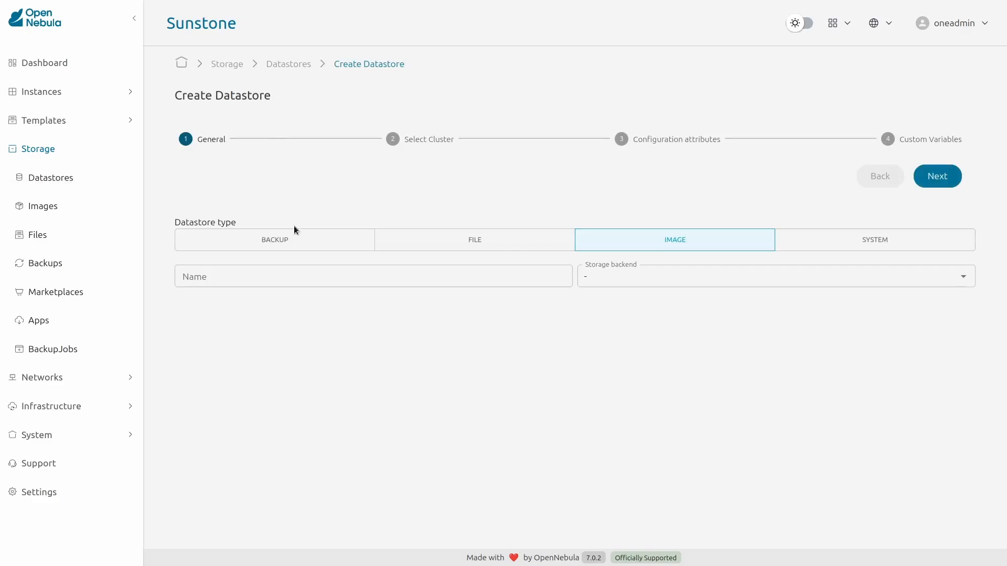
left_click(297, 239)
left_click(297, 270)
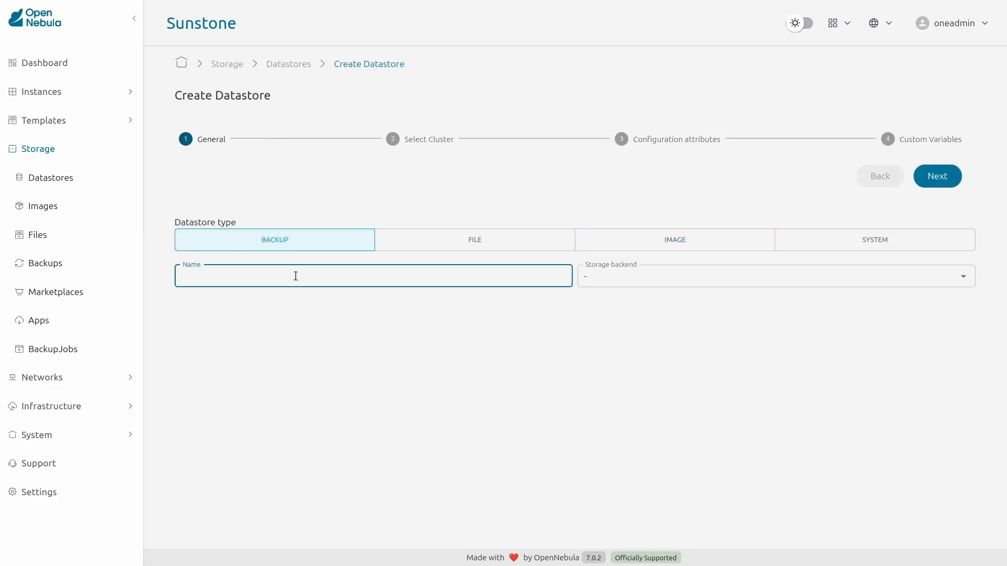
type("backup-rsync")
left_click(963, 278)
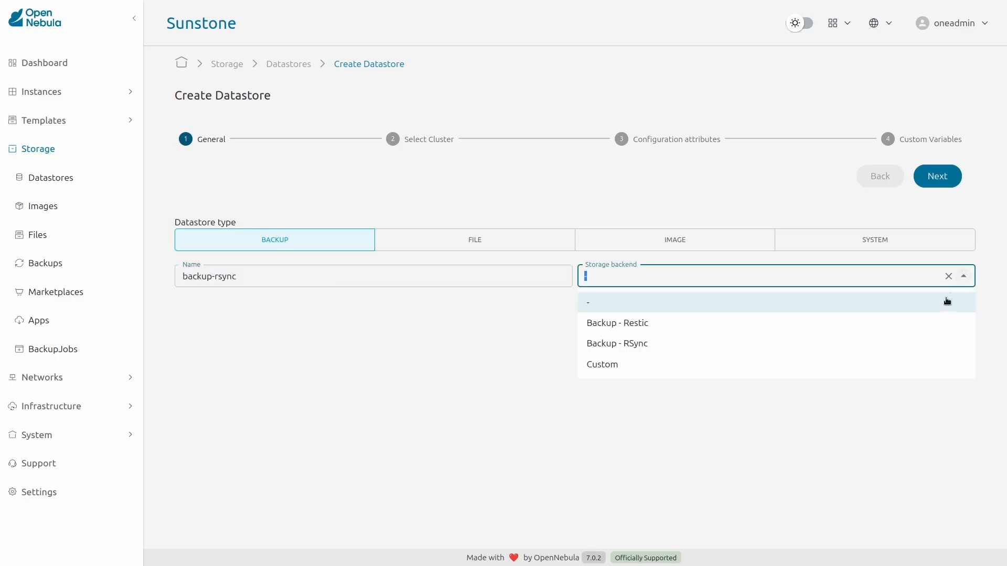
left_click(899, 344)
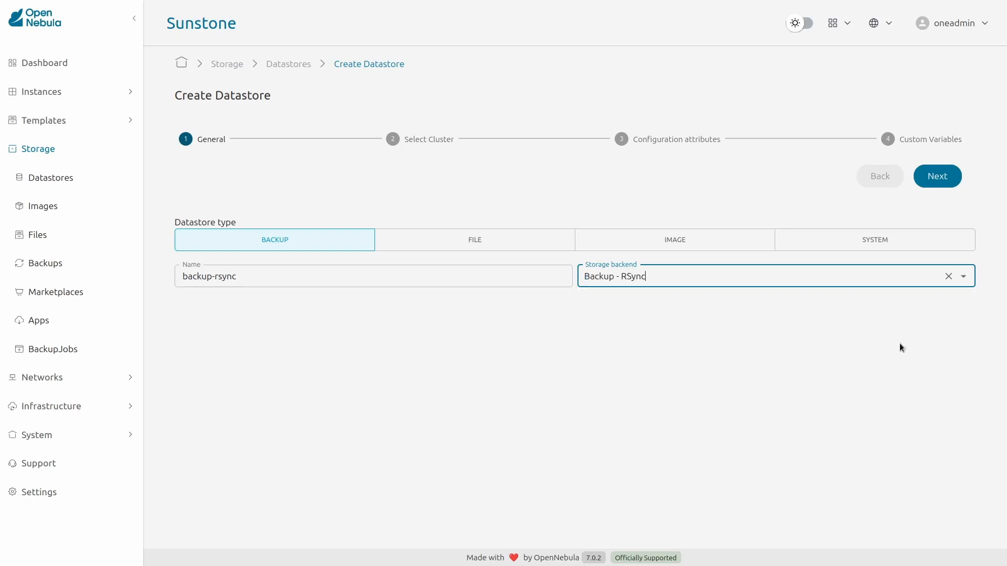
left_click(899, 347)
- Assign the new datastore to the default cluster and continue to its configuration attributes
left_click(955, 173)
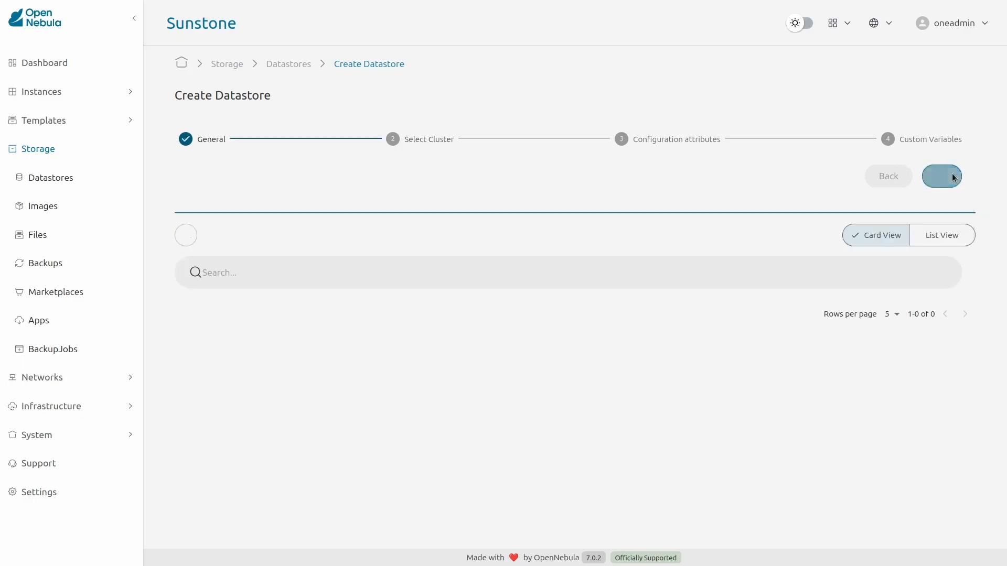
left_click(483, 366)
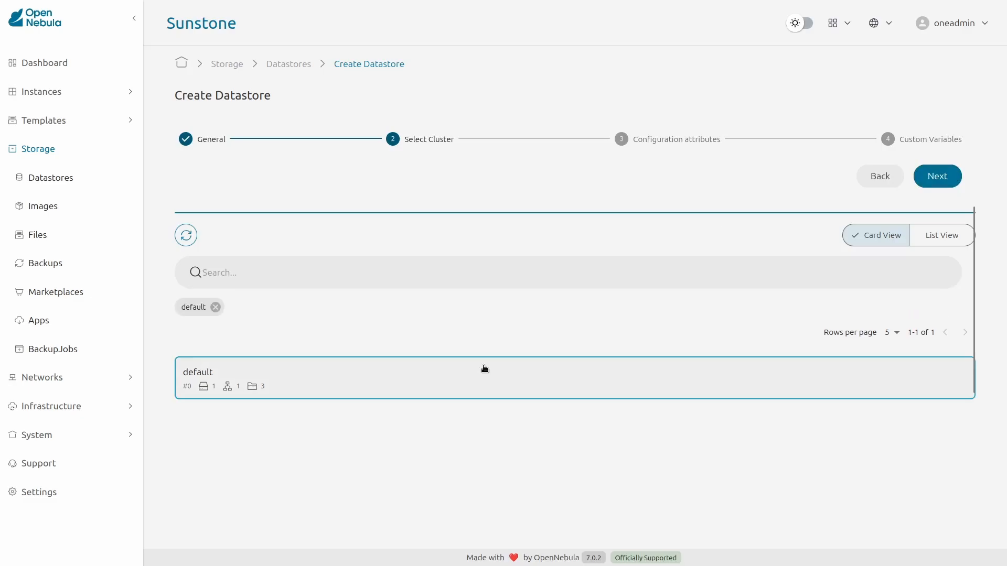
left_click(942, 179)
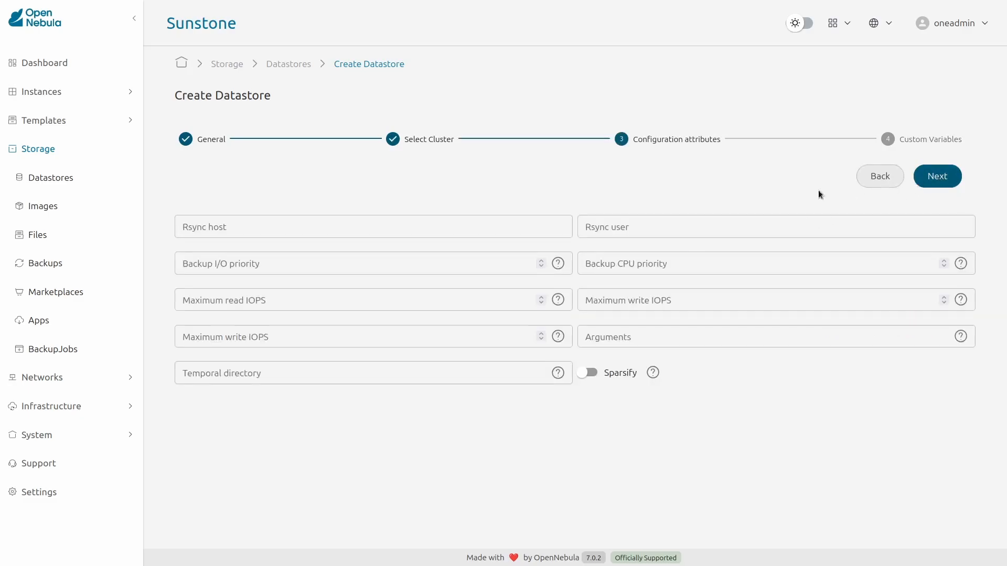
- Set the datastore's Rsync host to one-lab-backup-node-0 and its Rsync user to backup-admin
left_click(492, 226)
type("one-la")
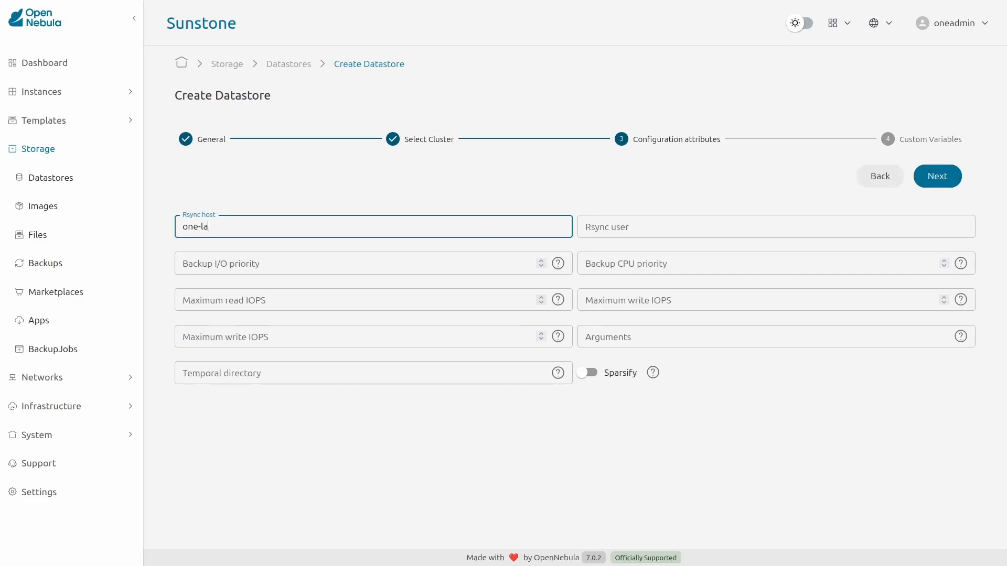
type("b-backup-node-0")
left_click(635, 221)
type("backu")
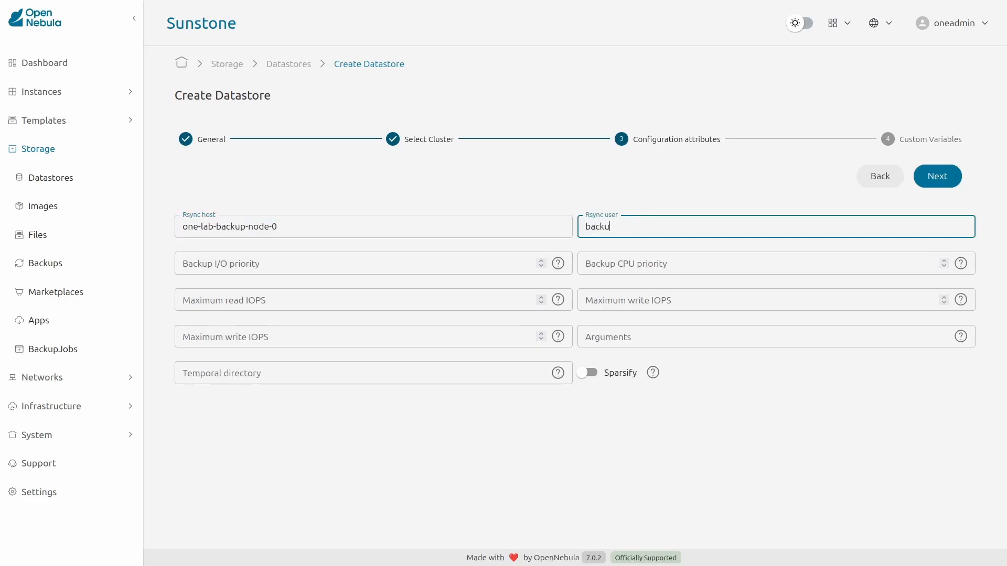
type("p-admin")
left_click(637, 172)
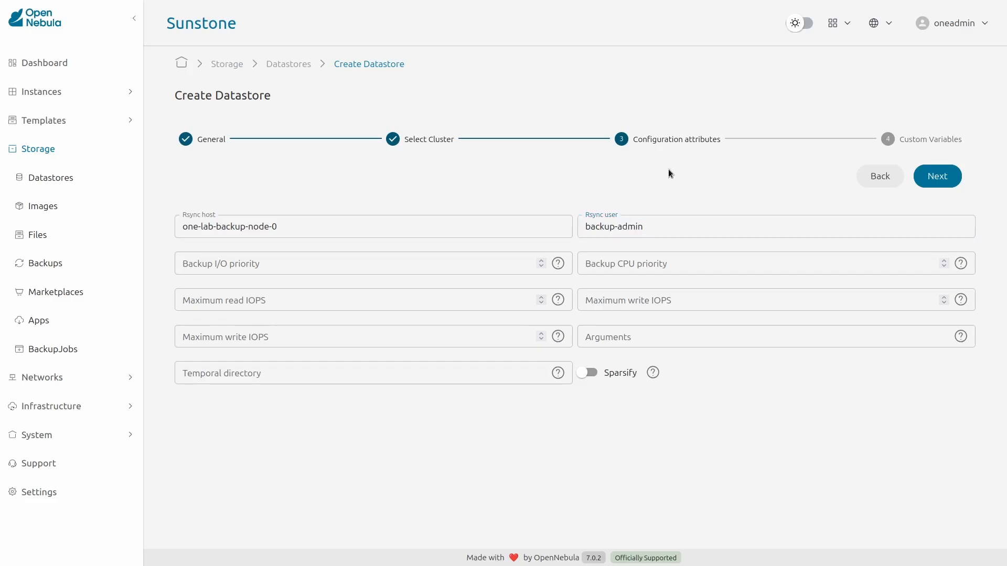
- Finish creating the backup-rsync datastore without custom variables and refresh the datastore list
left_click(938, 178)
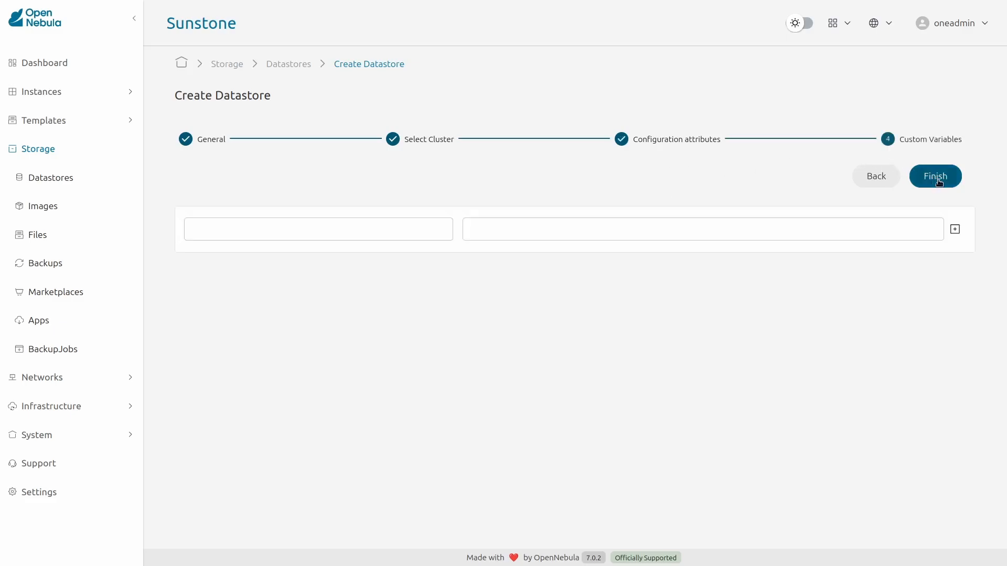
left_click(939, 180)
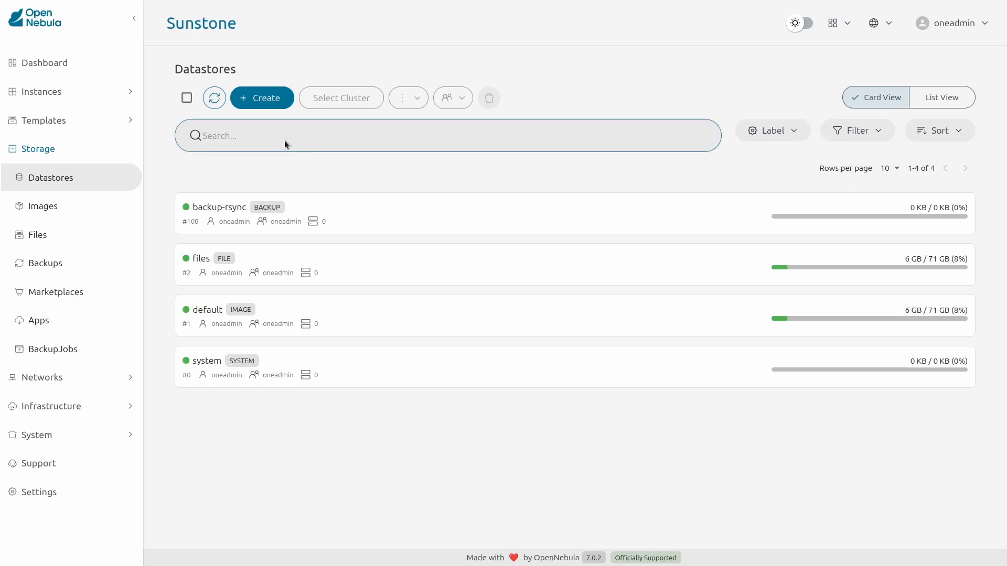
left_click(216, 100)
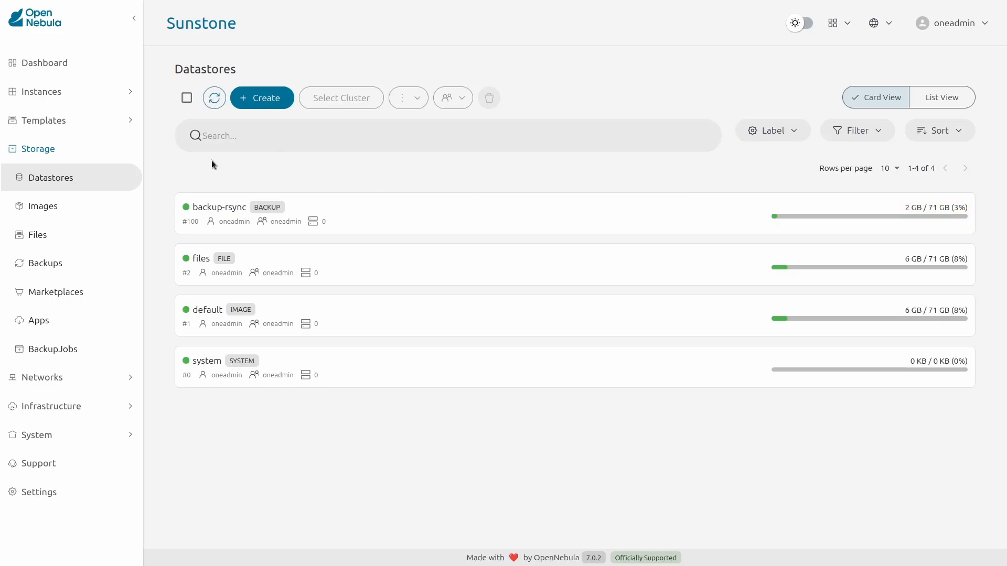
- Go to the virtual machine instances and open the details of the App Server VM
left_click(87, 94)
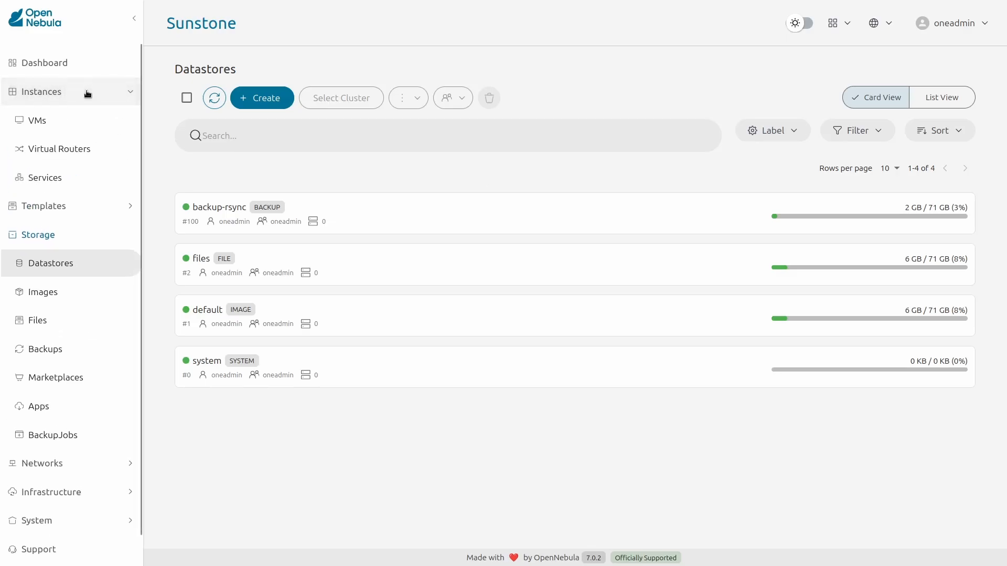
left_click(81, 119)
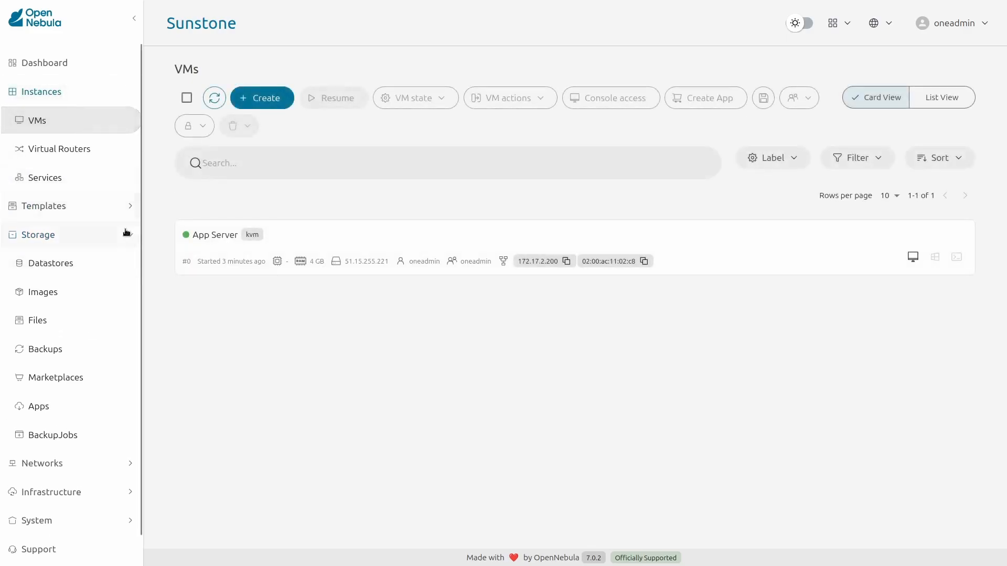
left_click(127, 234)
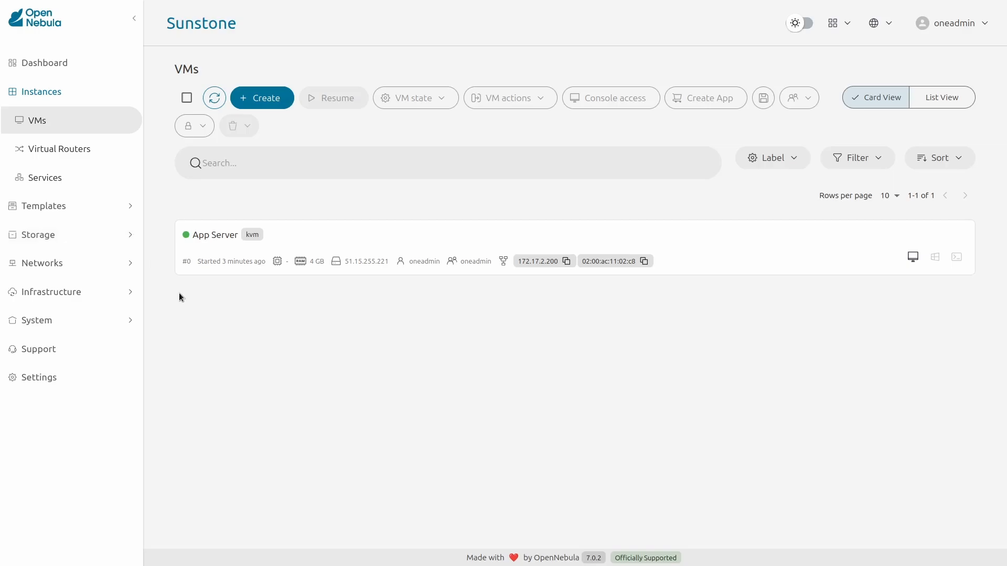
left_click(387, 242)
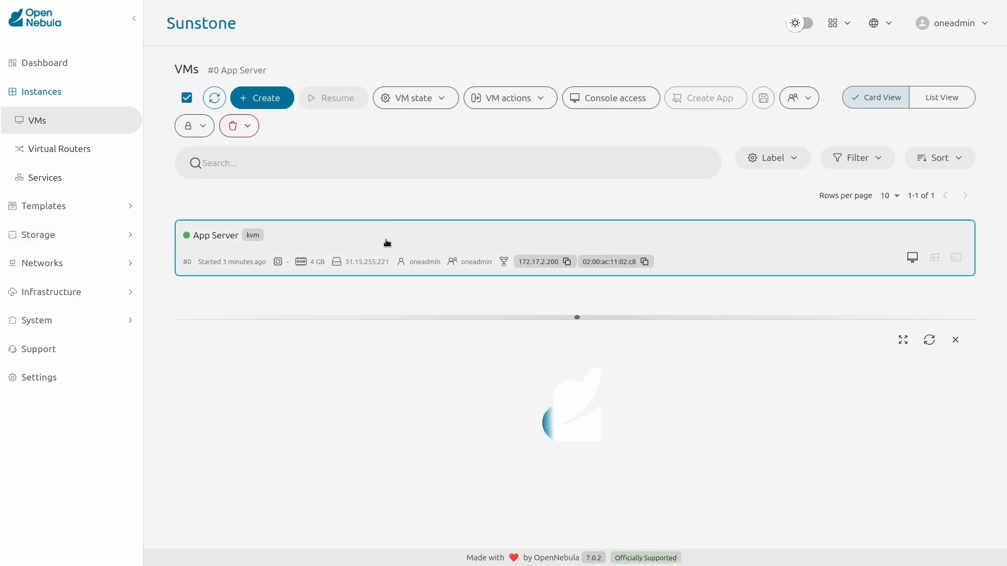
- Open the App Server VM's backup configuration and set the number of backups to keep to 10
left_click_drag(569, 317, 577, 157)
left_click(476, 223)
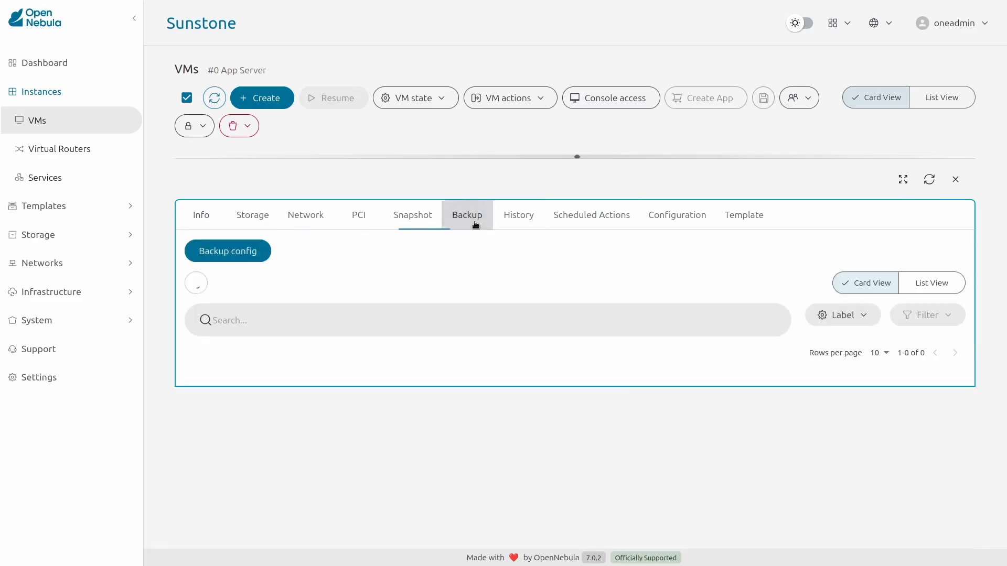
left_click(257, 257)
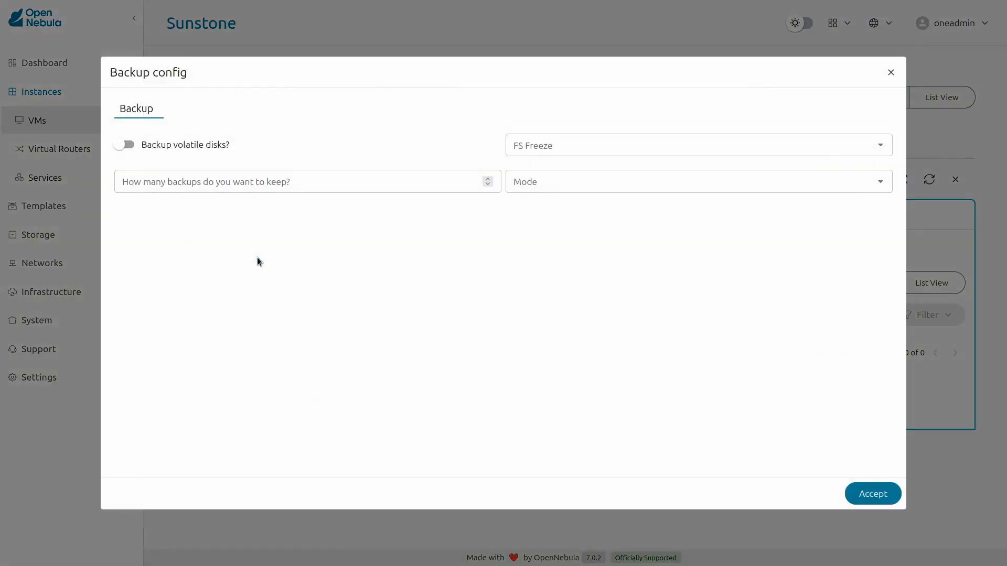
left_click(303, 184)
type("10")
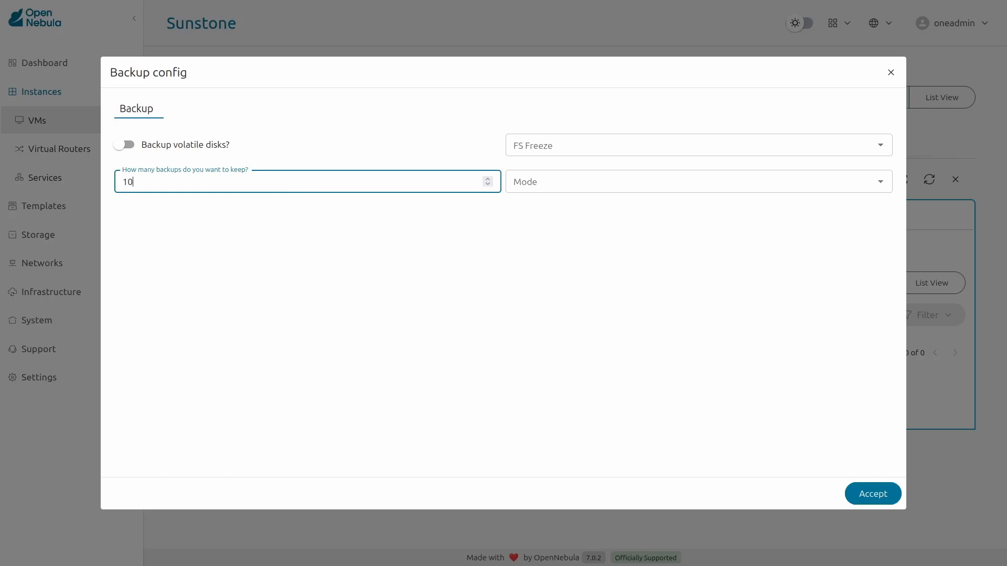
left_click(556, 285)
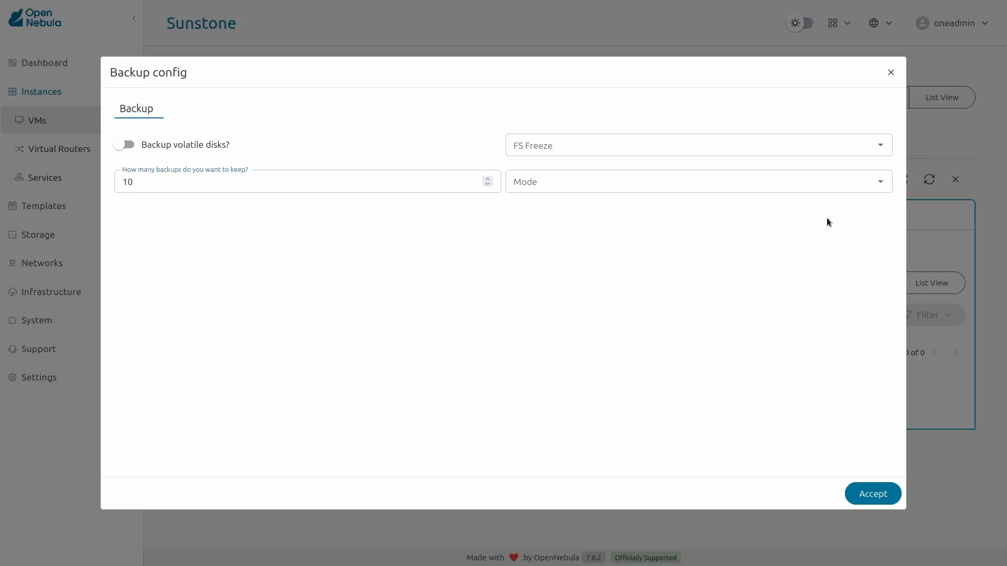
- Set FS Freeze to Suspend and the backup mode to Increment in the backup configuration
left_click(884, 148)
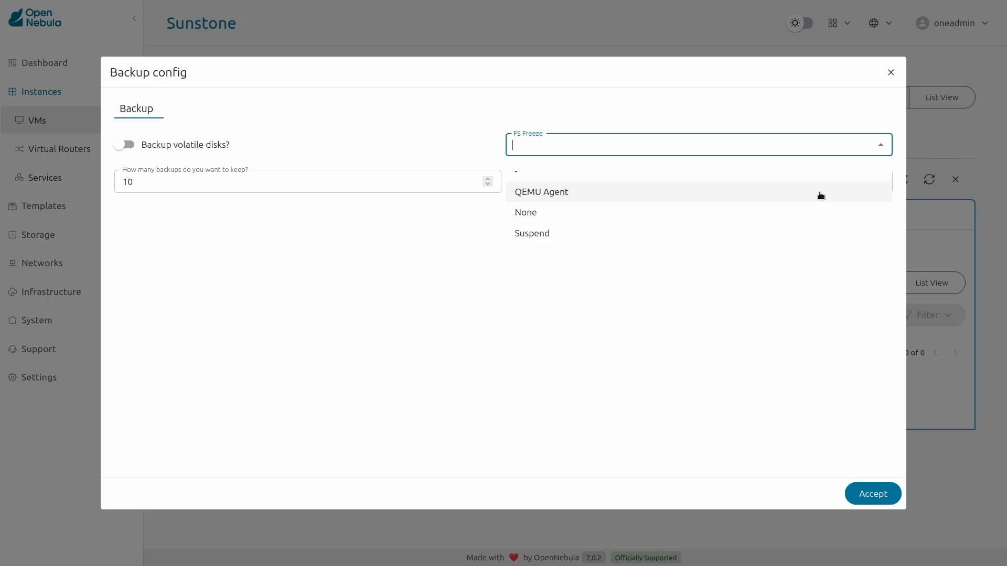
left_click(817, 242)
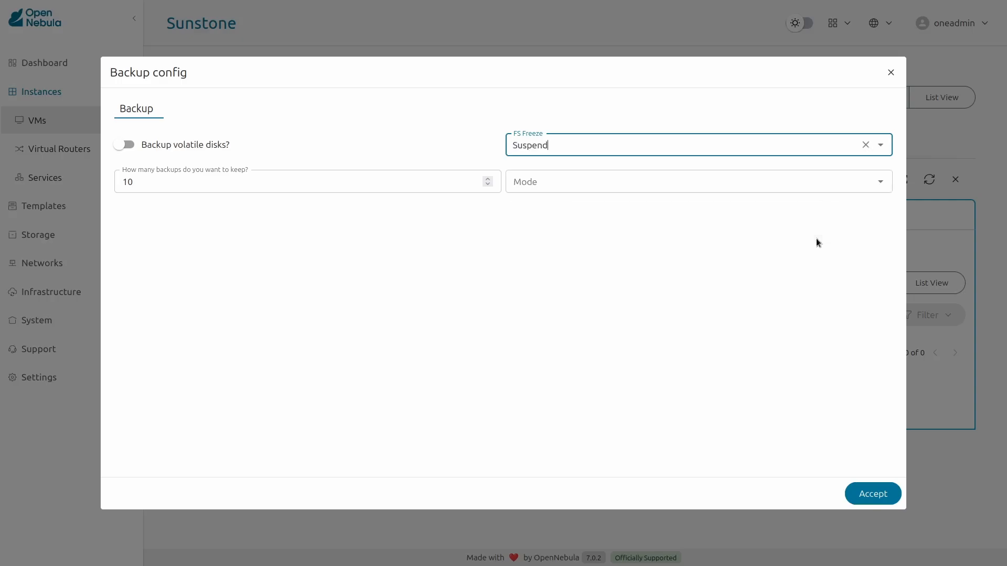
left_click(816, 239)
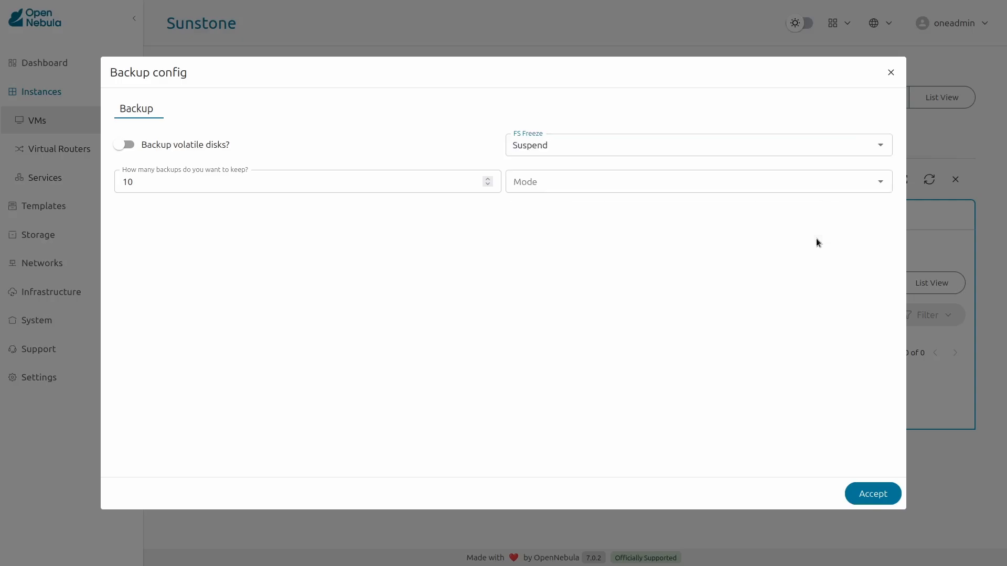
left_click(885, 184)
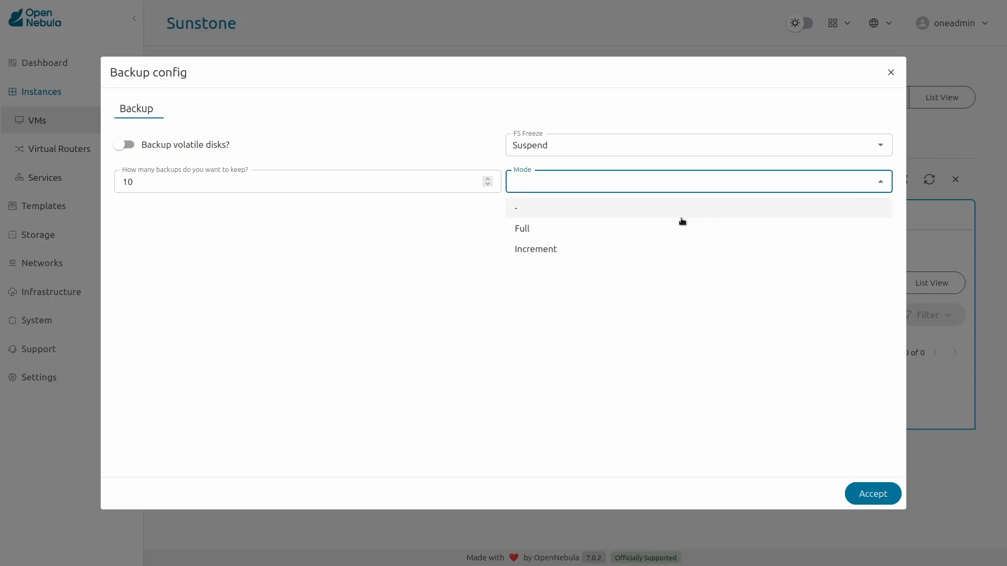
left_click(573, 253)
left_click(573, 254)
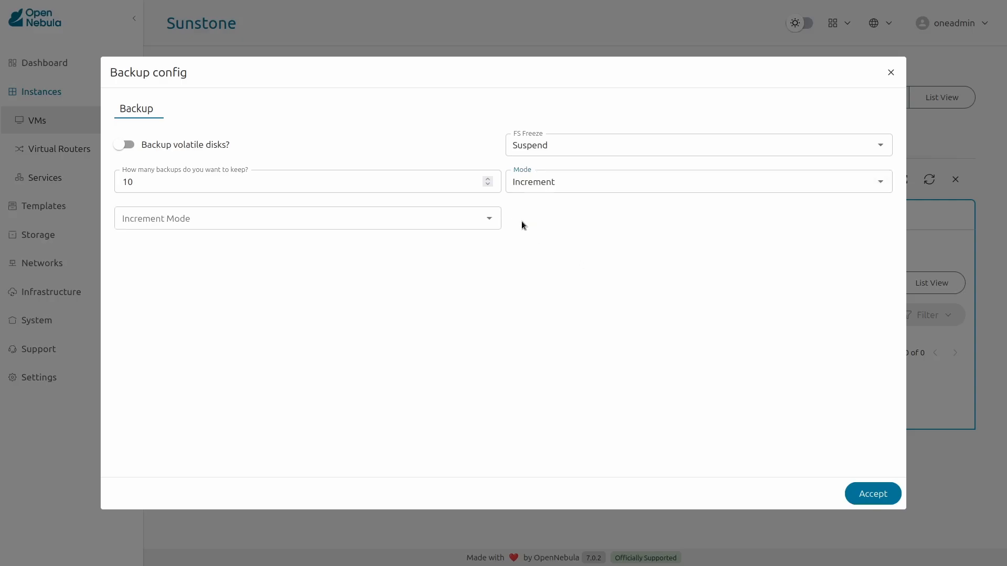
- Set the increment mode to CBT and accept the VM's backup configuration
left_click(493, 222)
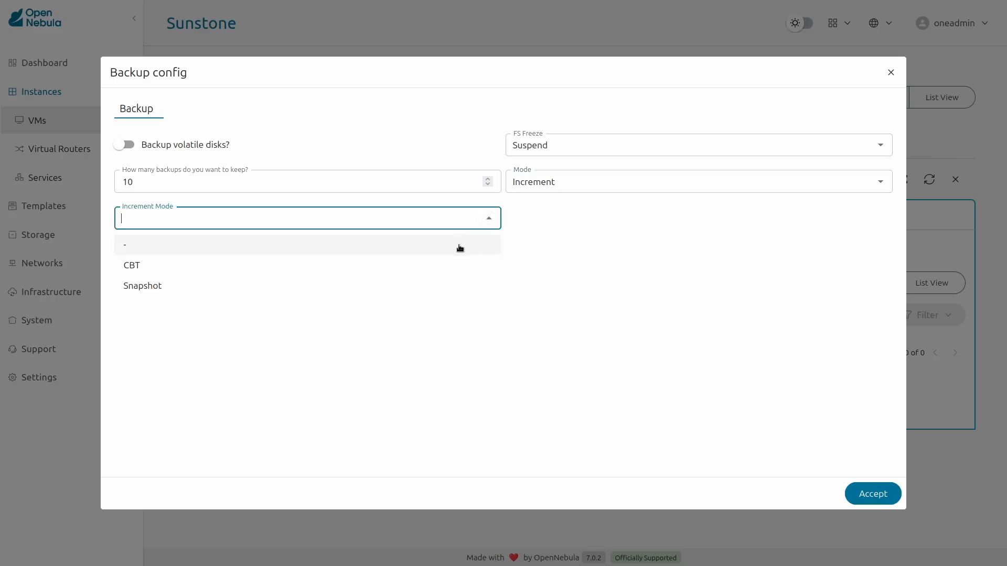
left_click(452, 264)
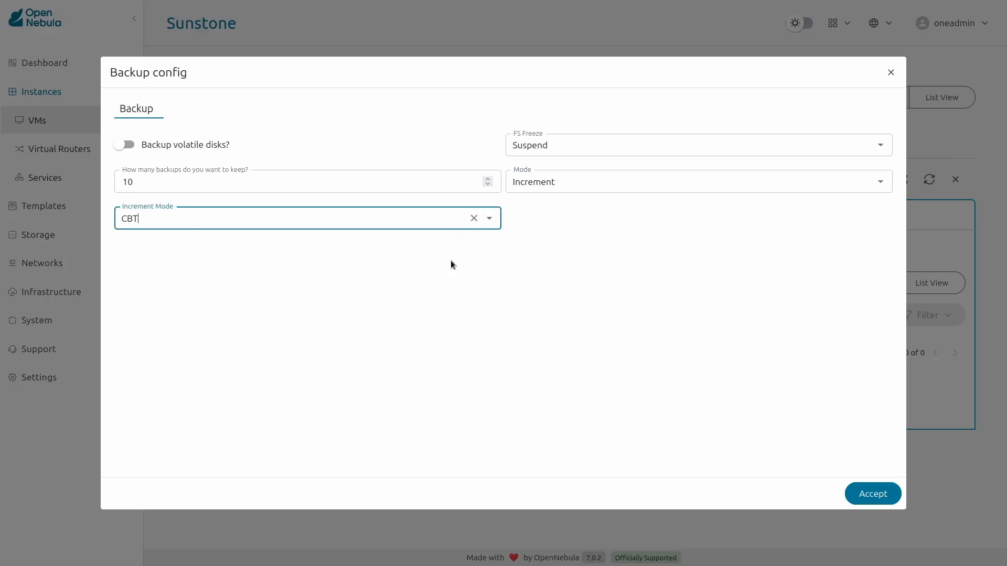
left_click(451, 260)
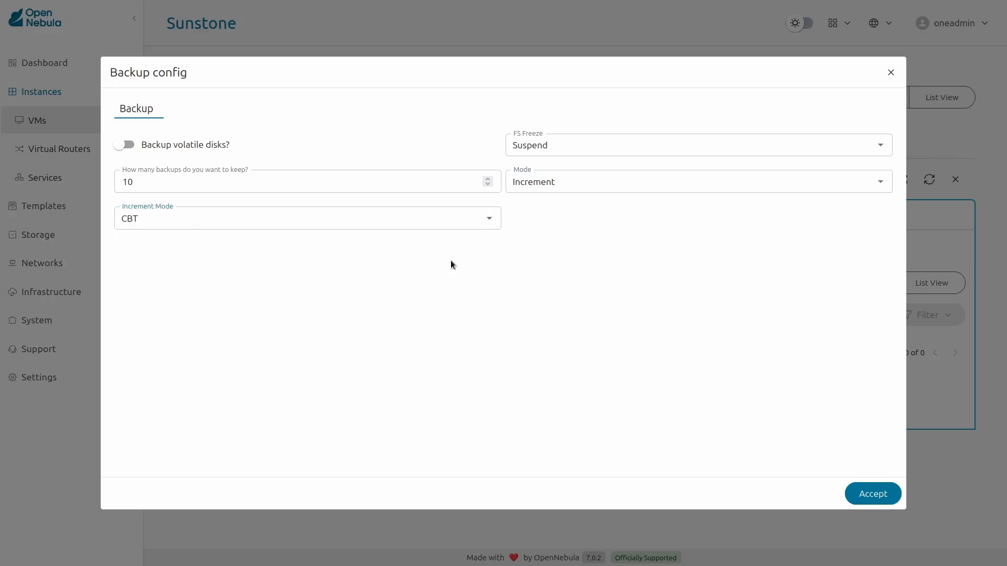
left_click(871, 495)
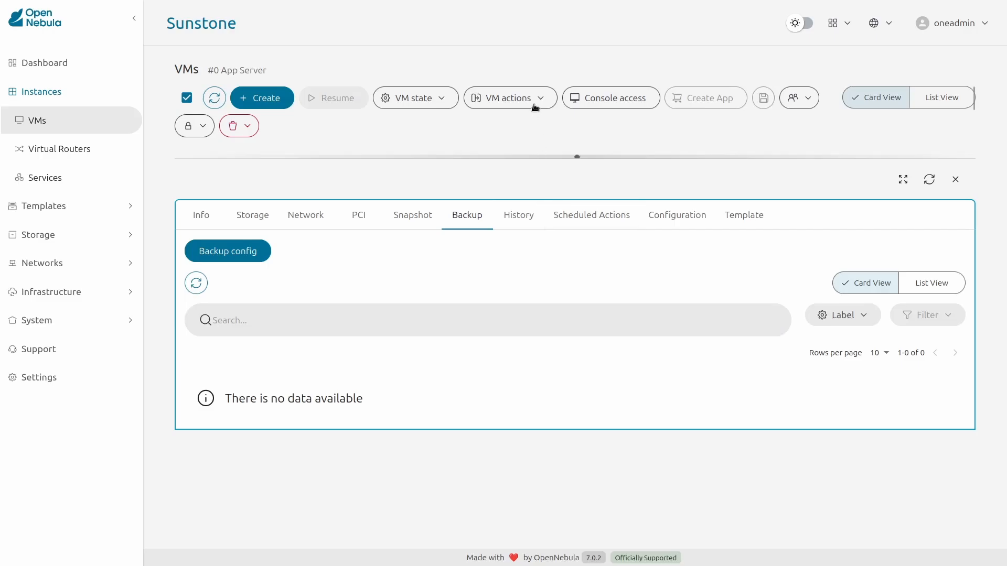
- Run a backup of the App Server VM to the backup-rsync datastore, leaving Reset off
left_click(533, 102)
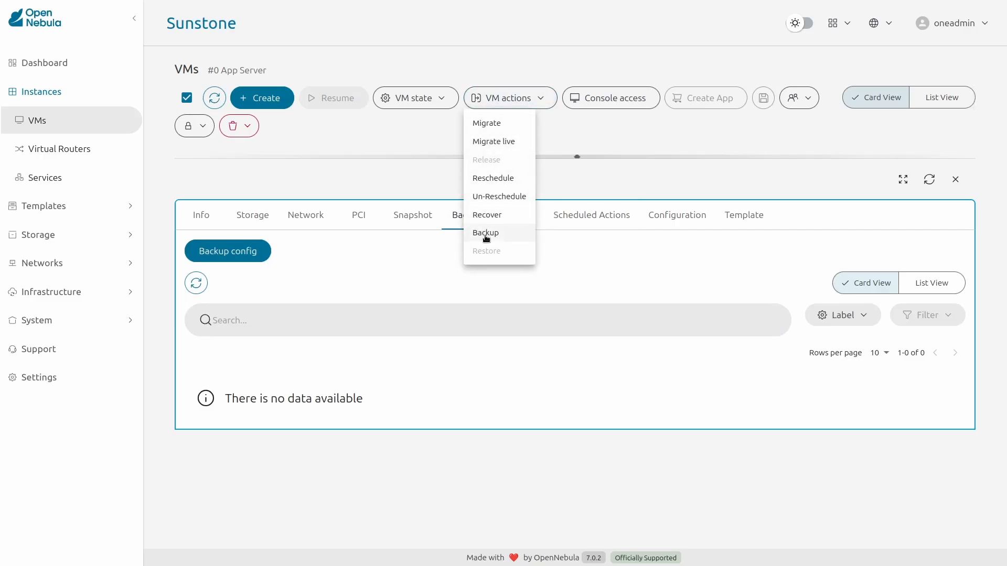
left_click(485, 234)
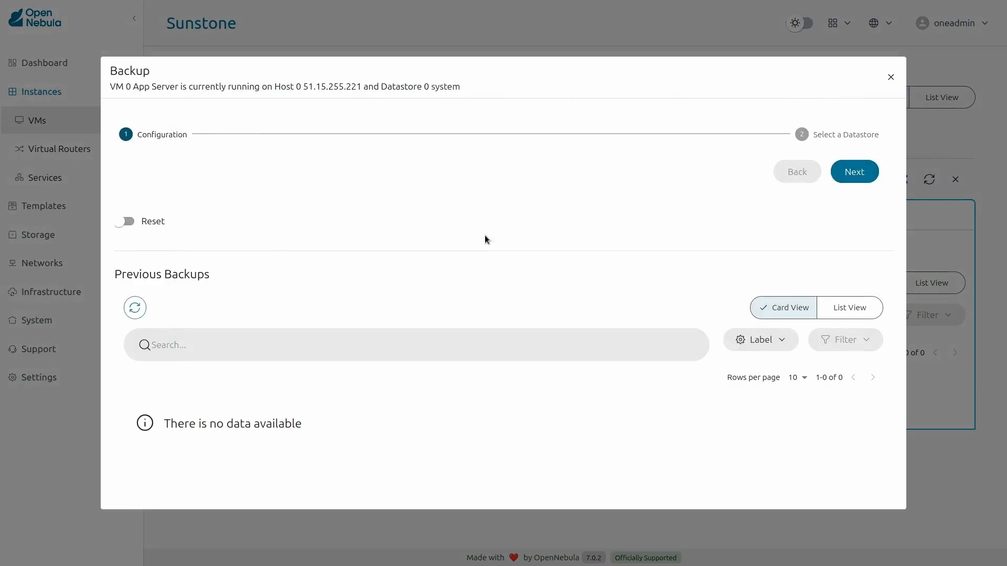
left_click(861, 173)
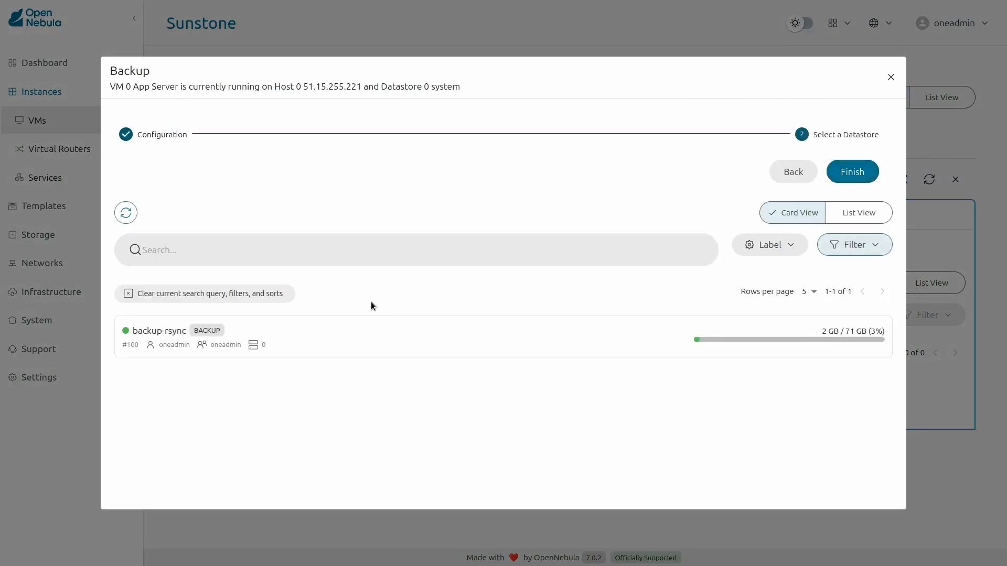
left_click(353, 330)
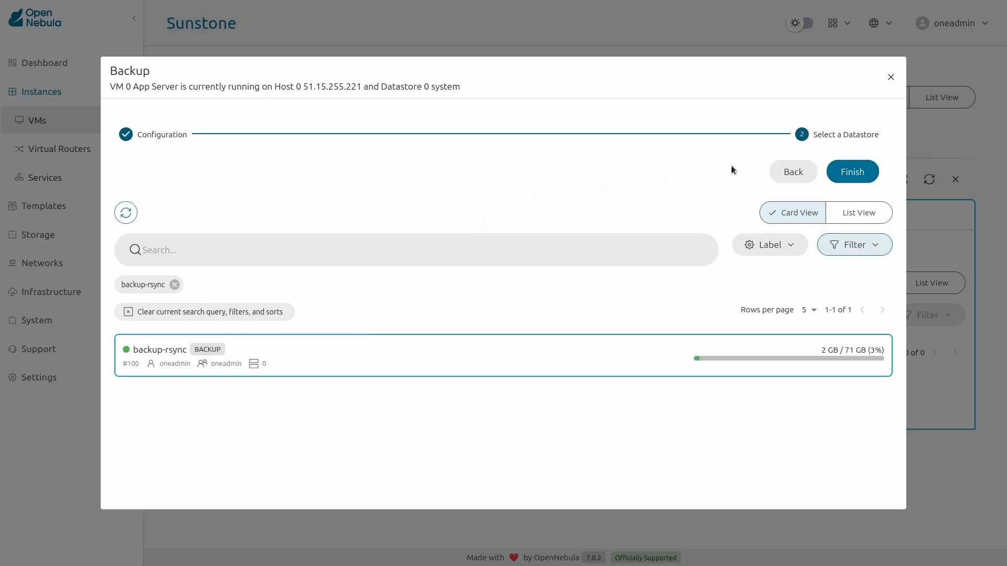
left_click(855, 173)
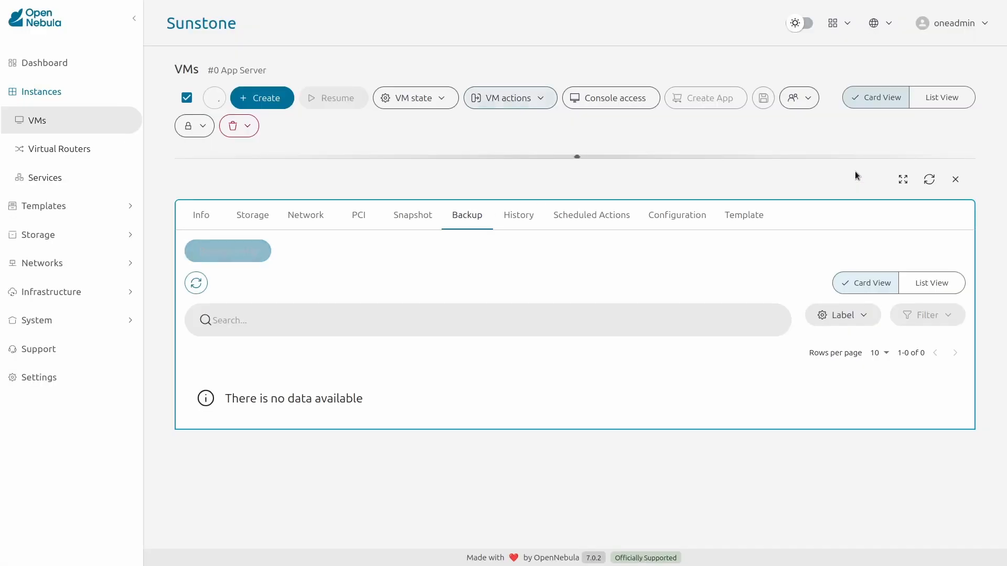
- Check the App Server VM's state in its general information and view its list of backups
left_click(204, 216)
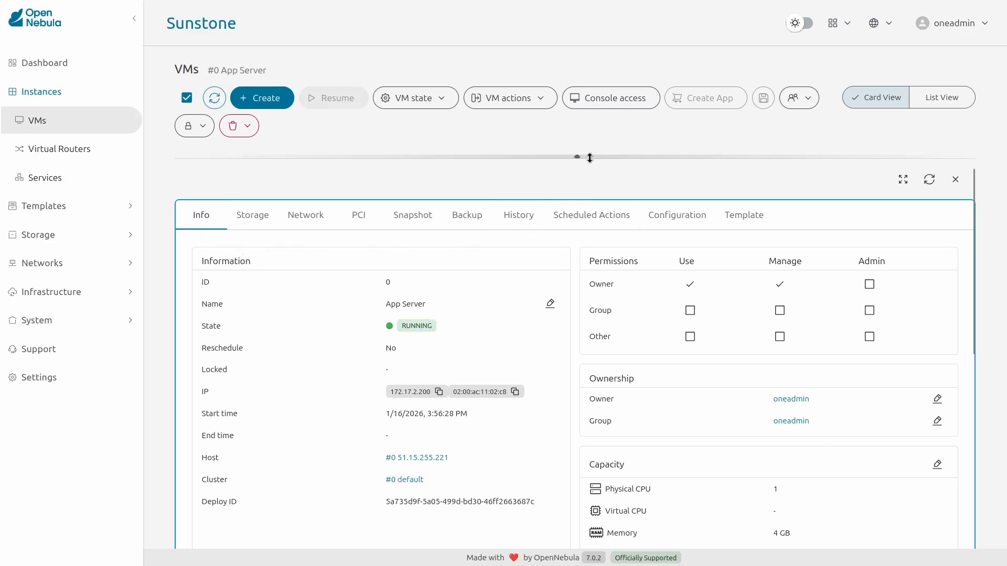
left_click_drag(578, 157, 579, 155)
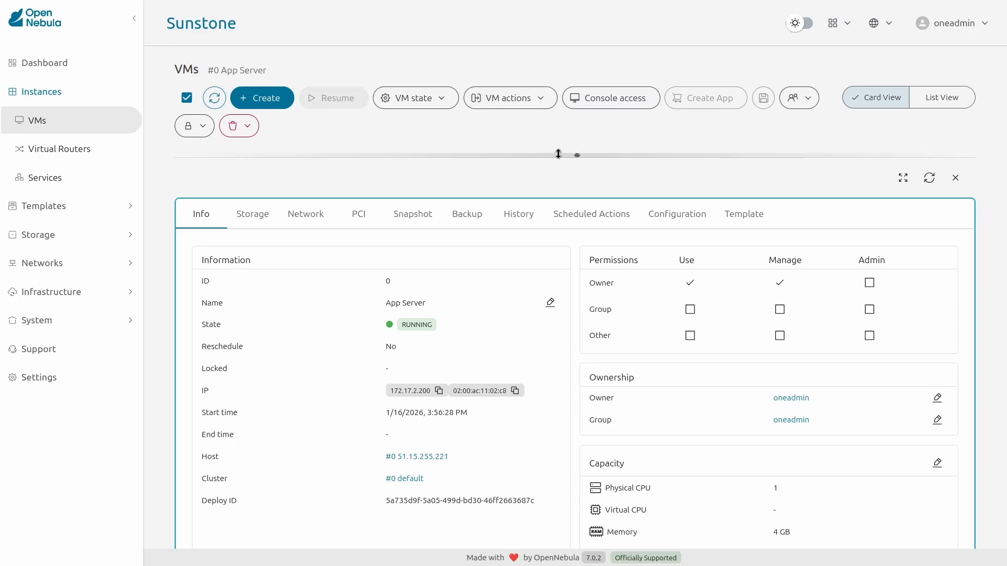
left_click(452, 222)
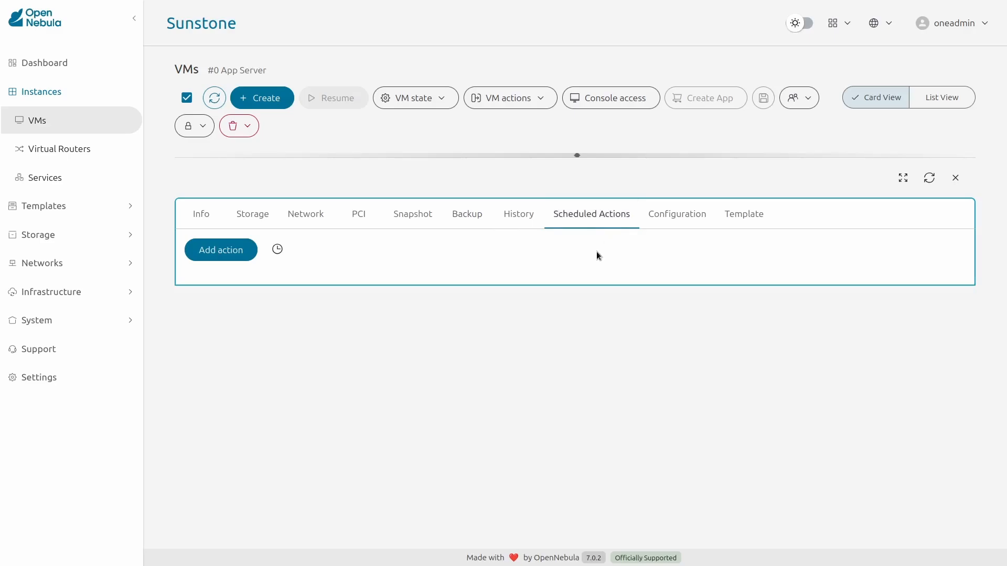
- Add a scheduled Backup action to the App Server VM with backup-rsync as the backup datastore
left_click(239, 254)
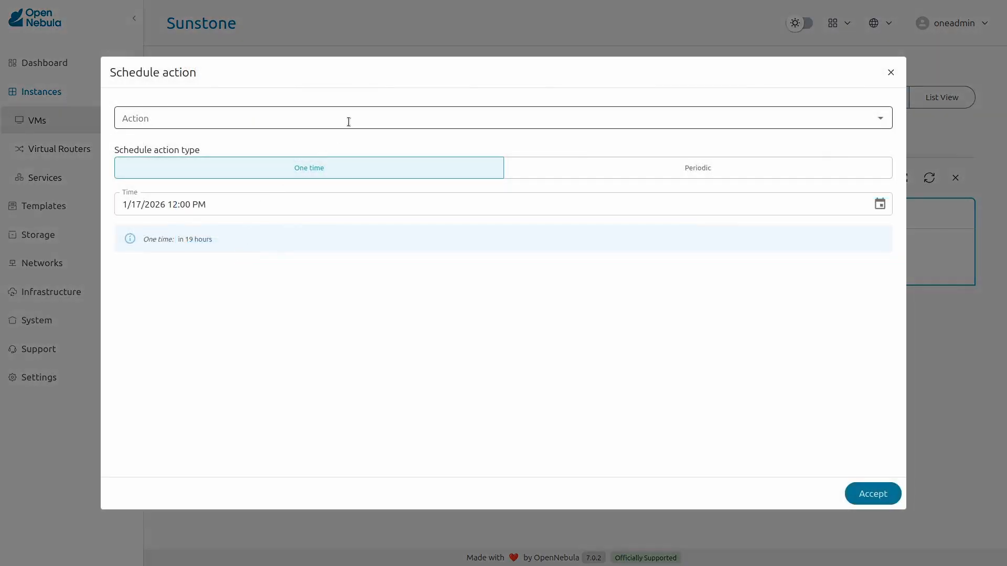
left_click(348, 121)
left_click(334, 150)
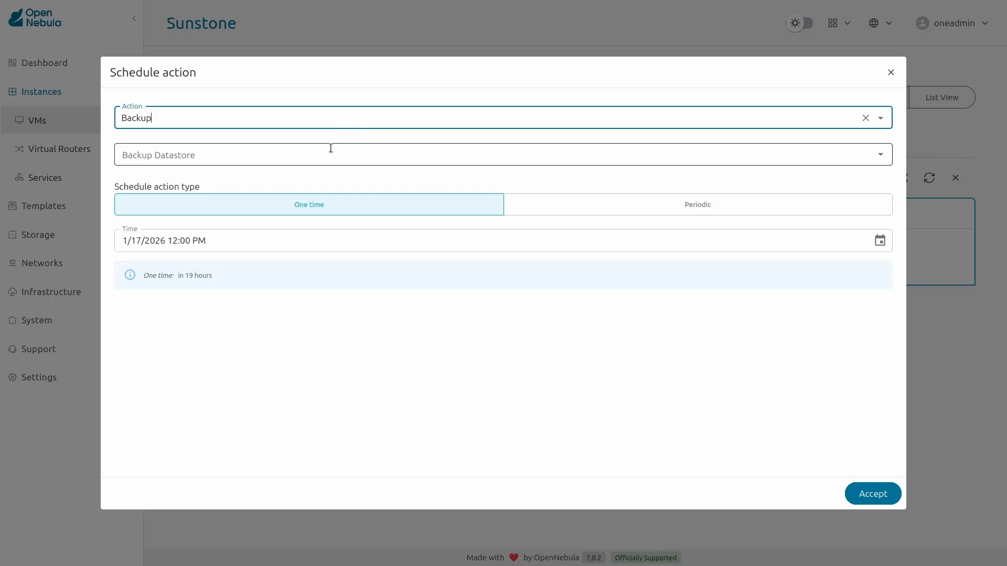
left_click(880, 155)
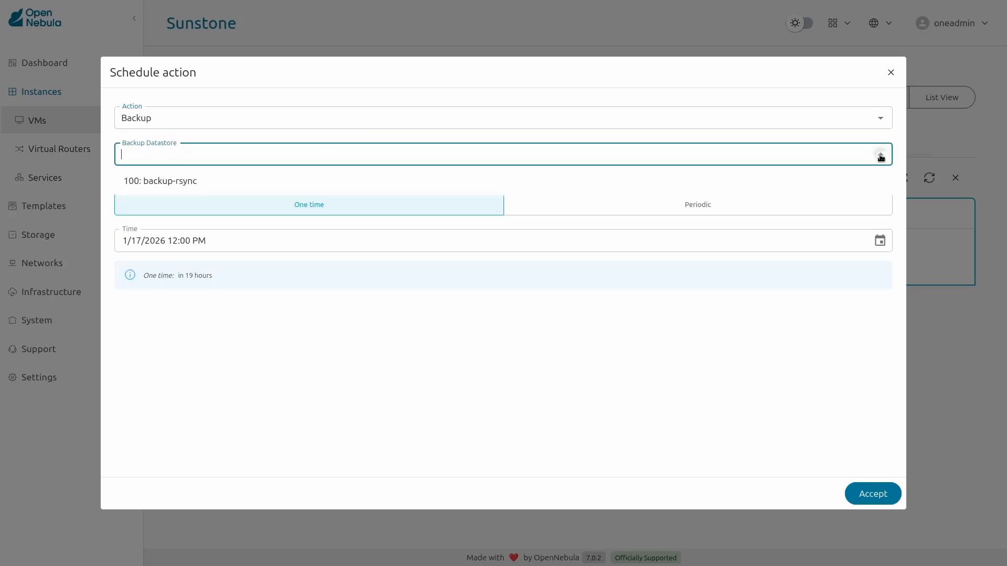
left_click(295, 183)
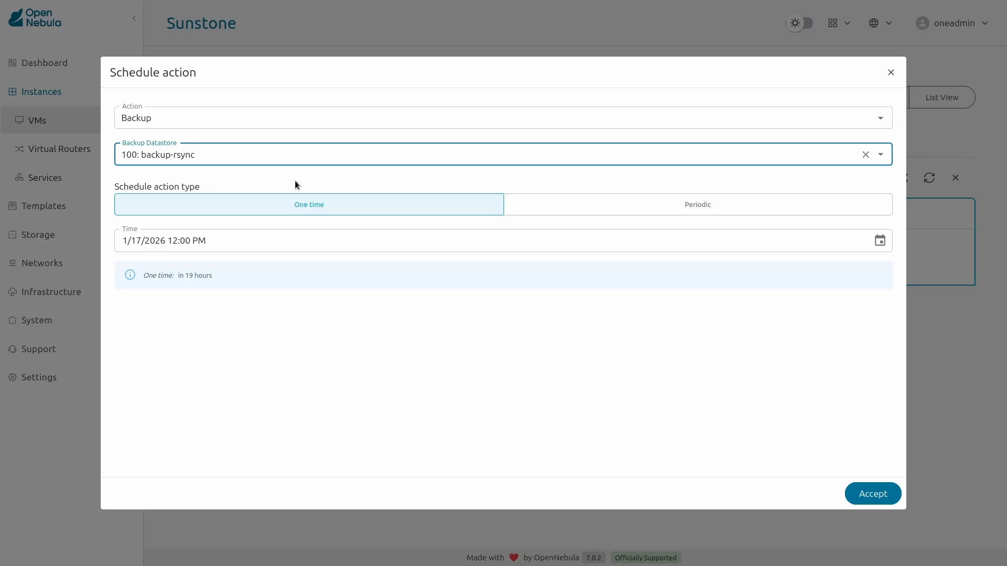
- Make the scheduled backup periodic with a Daily granularity
left_click(605, 205)
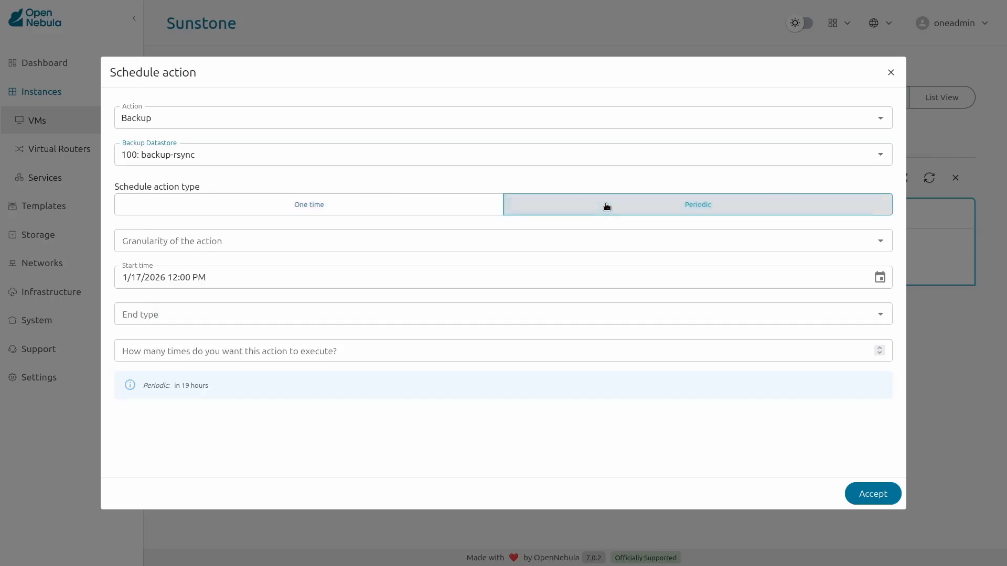
left_click(207, 239)
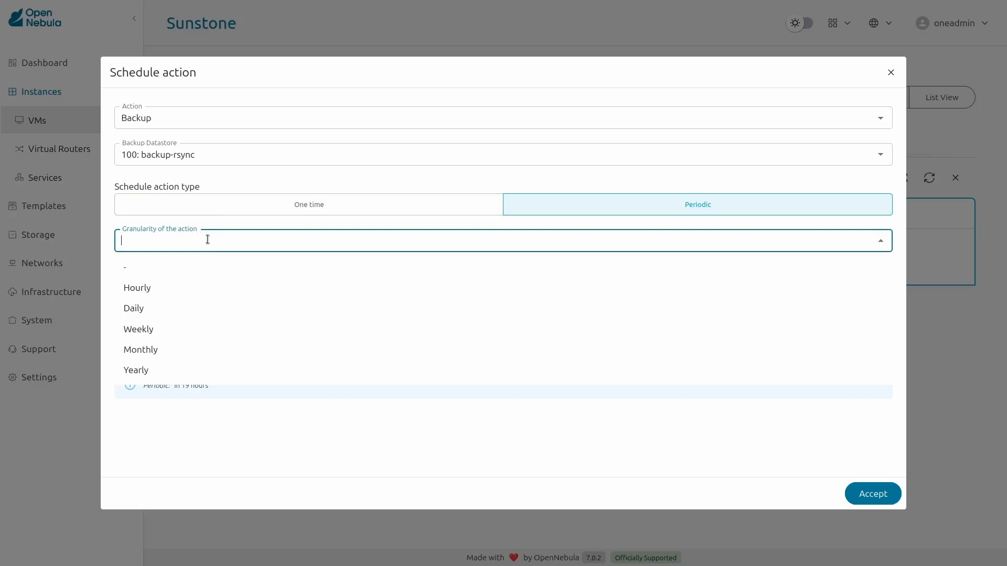
left_click(160, 307)
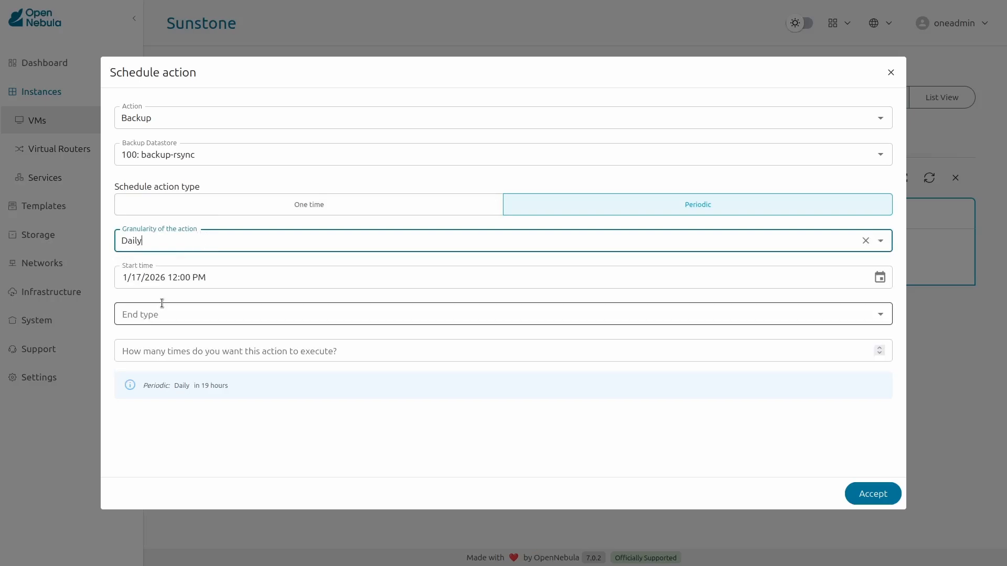
- Set the scheduled backup's start time to 1/17/2026 12:30 AM
left_click(884, 282)
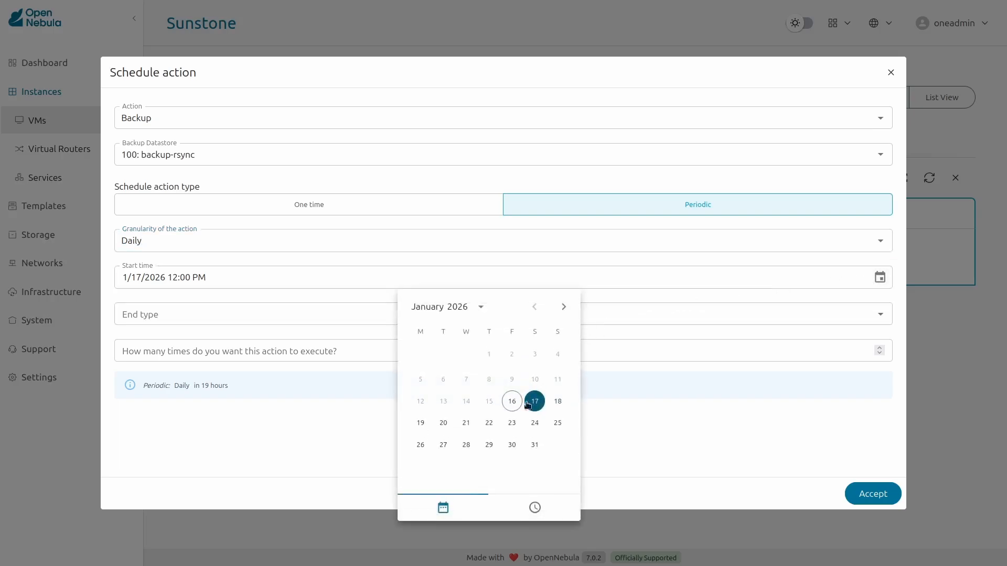
left_click(533, 402)
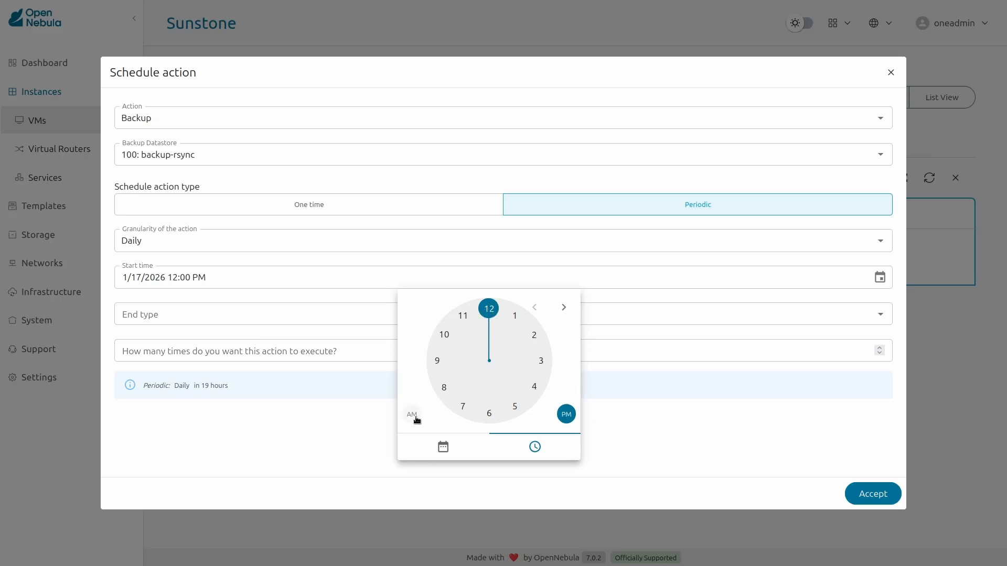
left_click(414, 417)
left_click(490, 309)
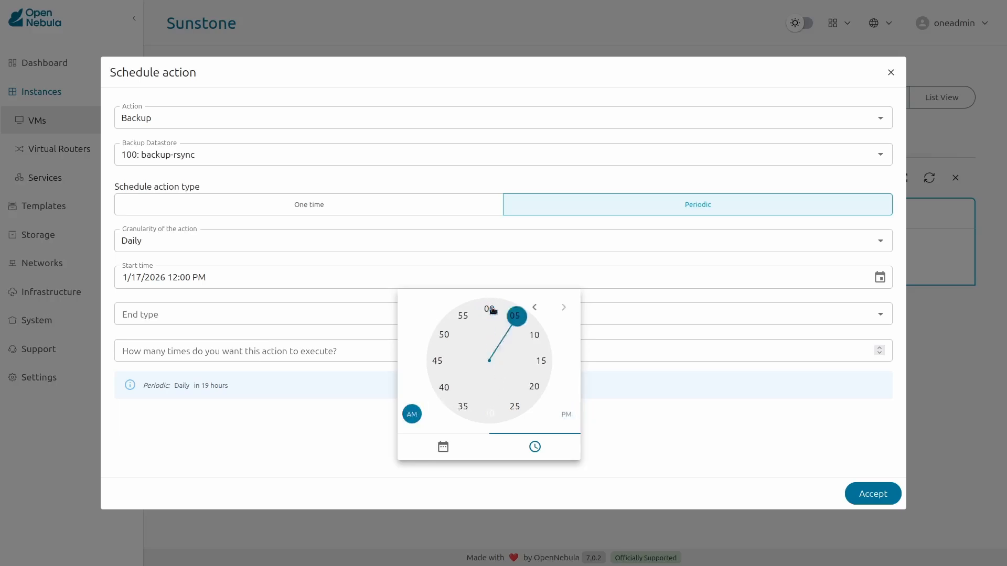
left_click(488, 413)
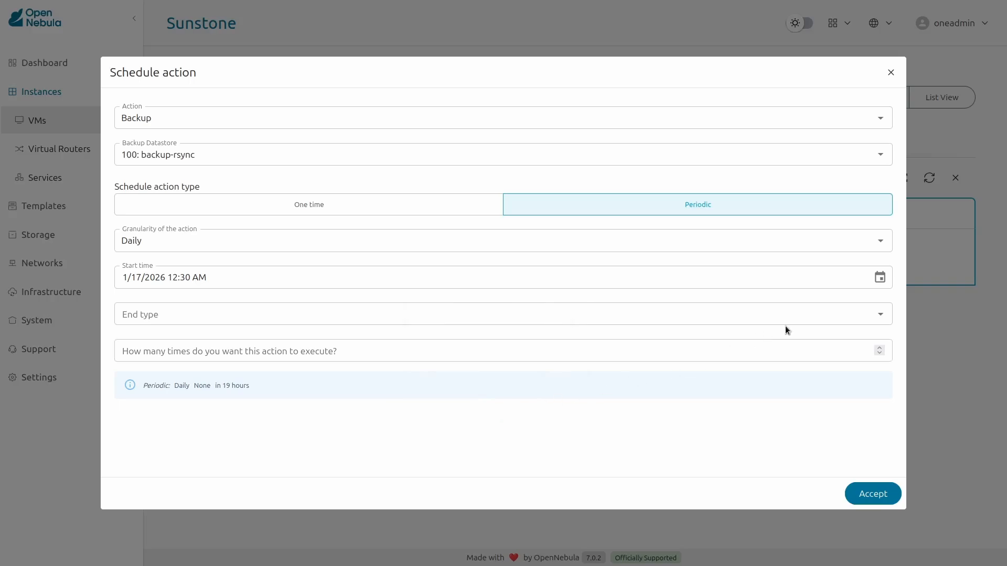
- Set the scheduled backup's end type to Never and accept the action
left_click(885, 316)
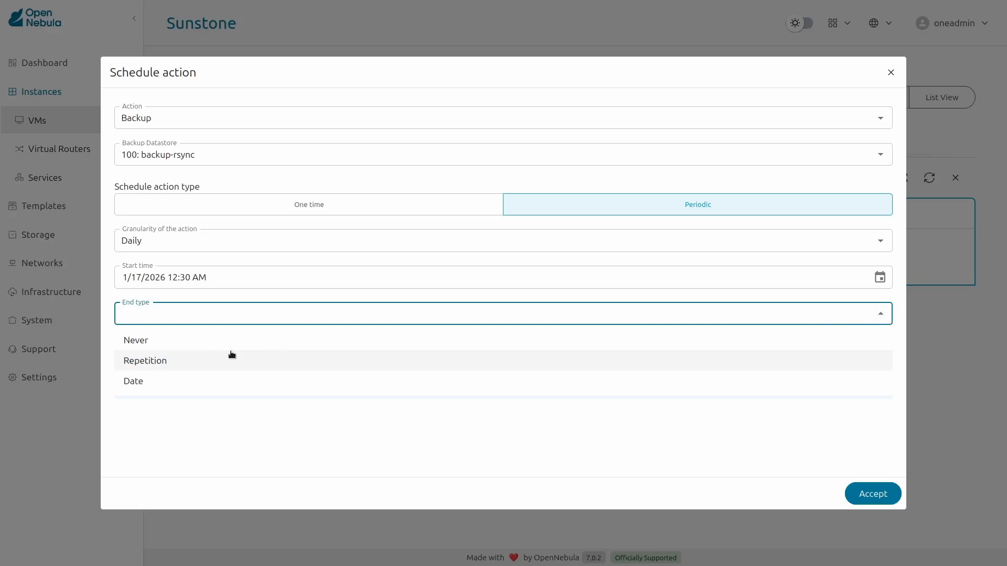
left_click(163, 347)
left_click(281, 393)
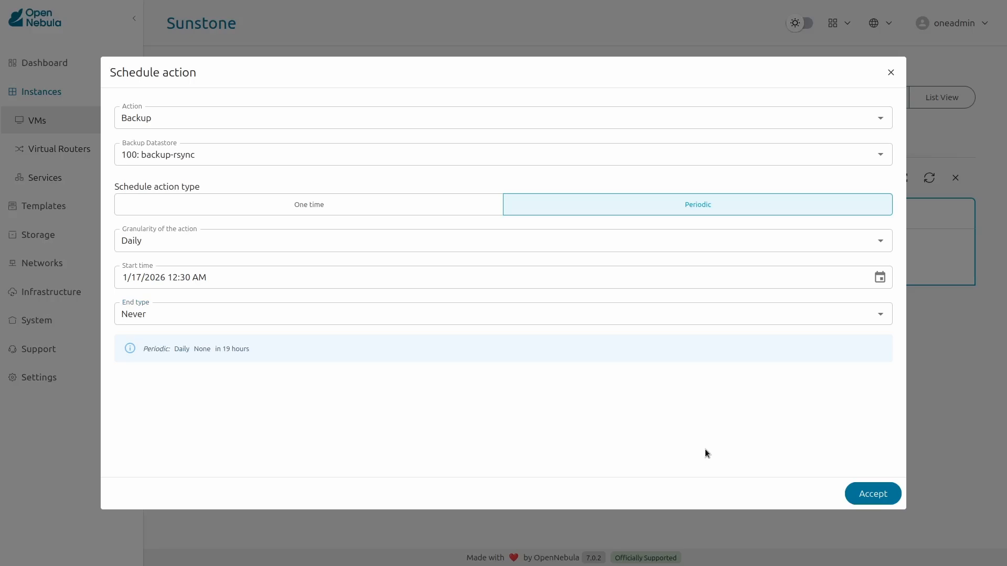
left_click(867, 496)
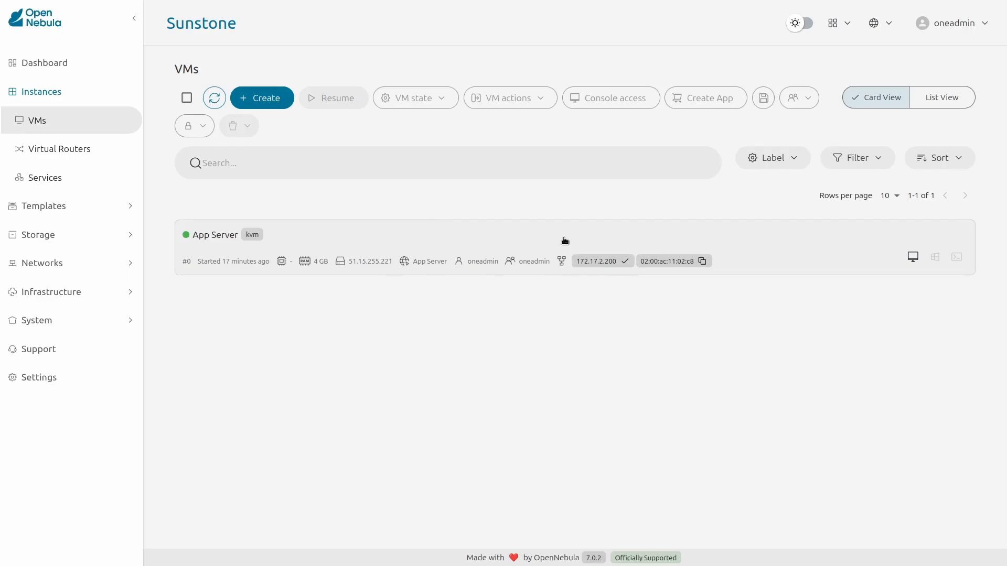
- View the App Server's web page at 172.17.2.200 in a new browser tab, and return to Sunstone
key("ctrl+t")
type("172.17.2.200")
key("Return")
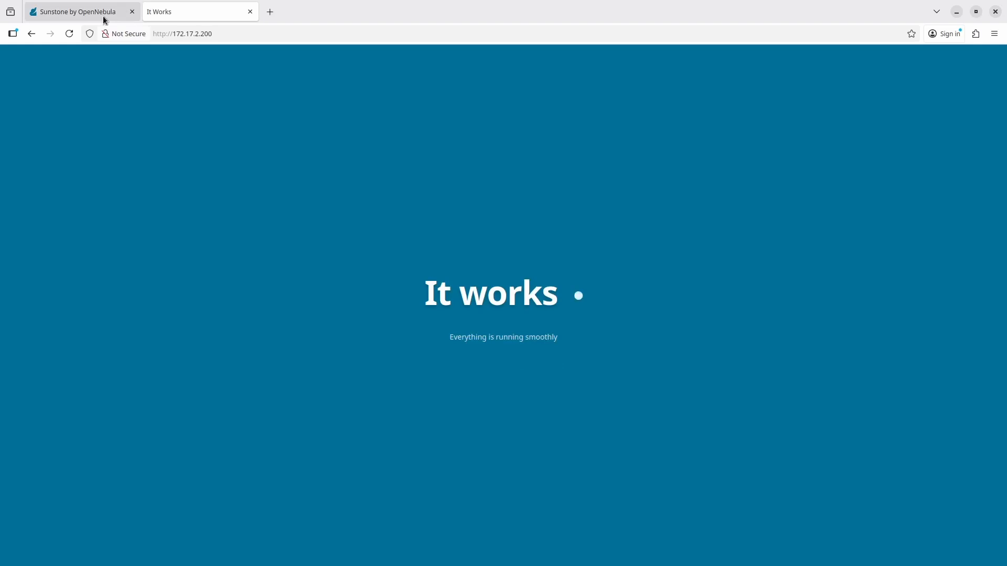
left_click(103, 15)
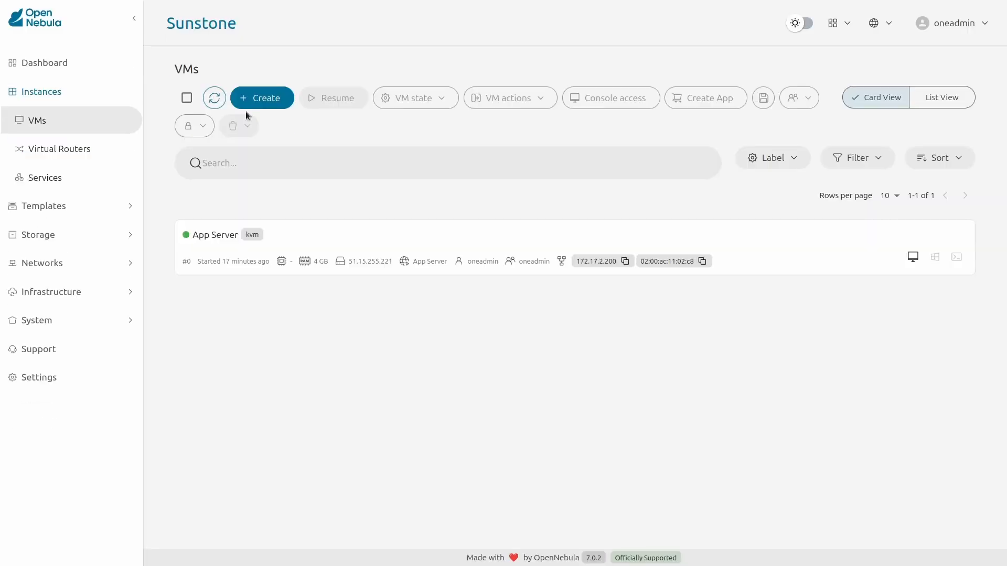
- Open the App Server VM's VNC console and log in as root
left_click(536, 241)
left_click(911, 259)
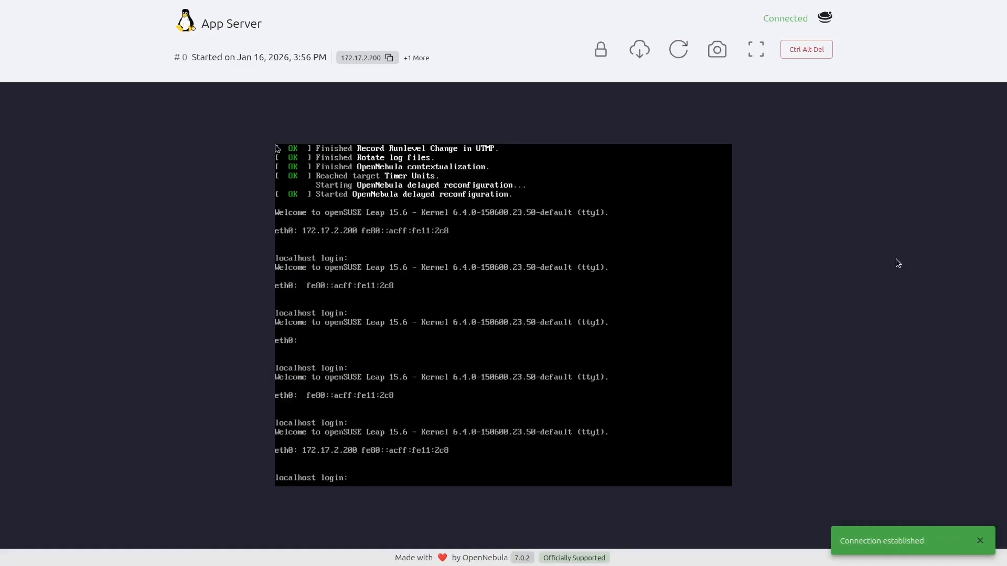
left_click(533, 344)
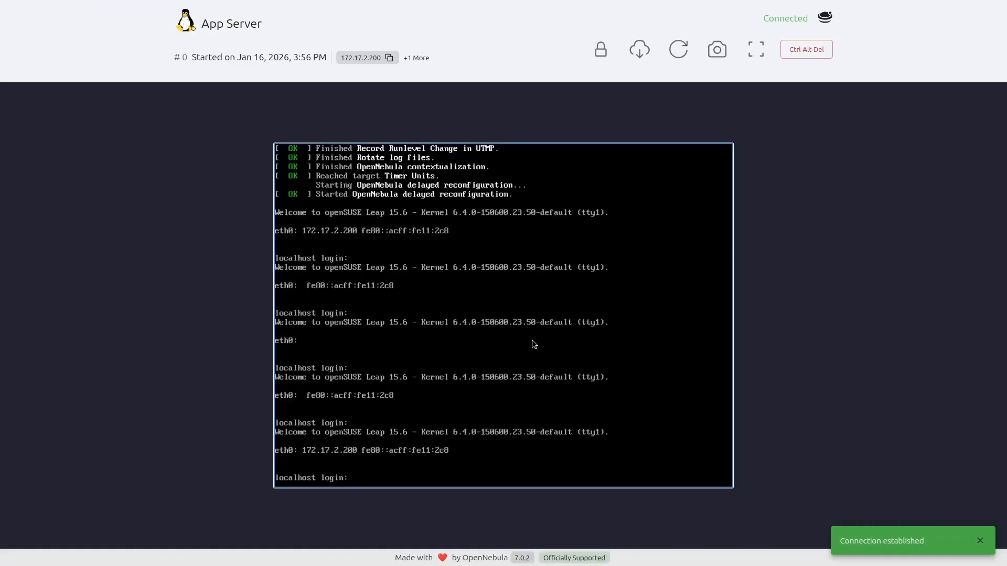
type("root")
key("Return")
key("Return")
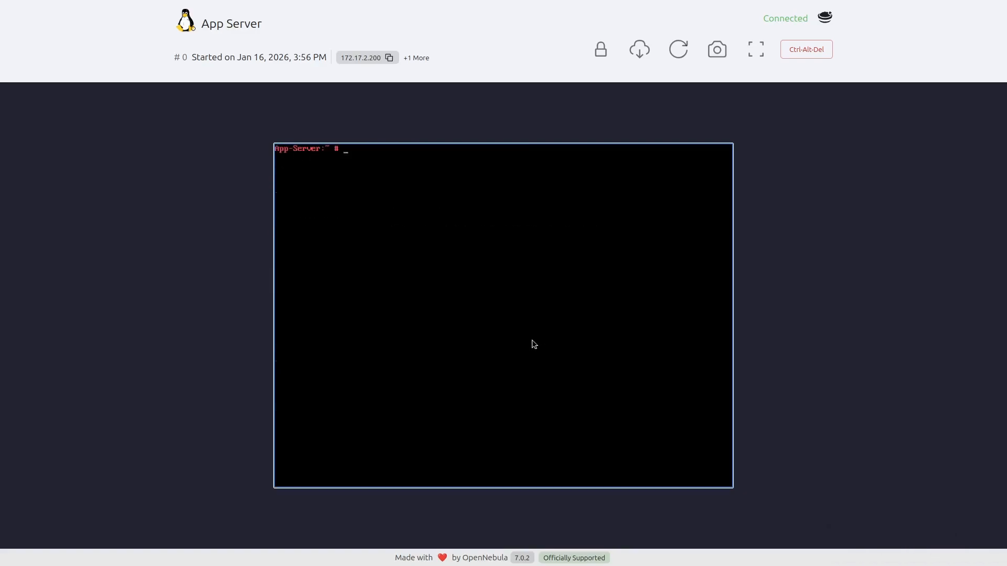
key("Return")
key("Return")
- Open /srv/www/htdocs/index.html in vi from the App Server console
type("vi ")
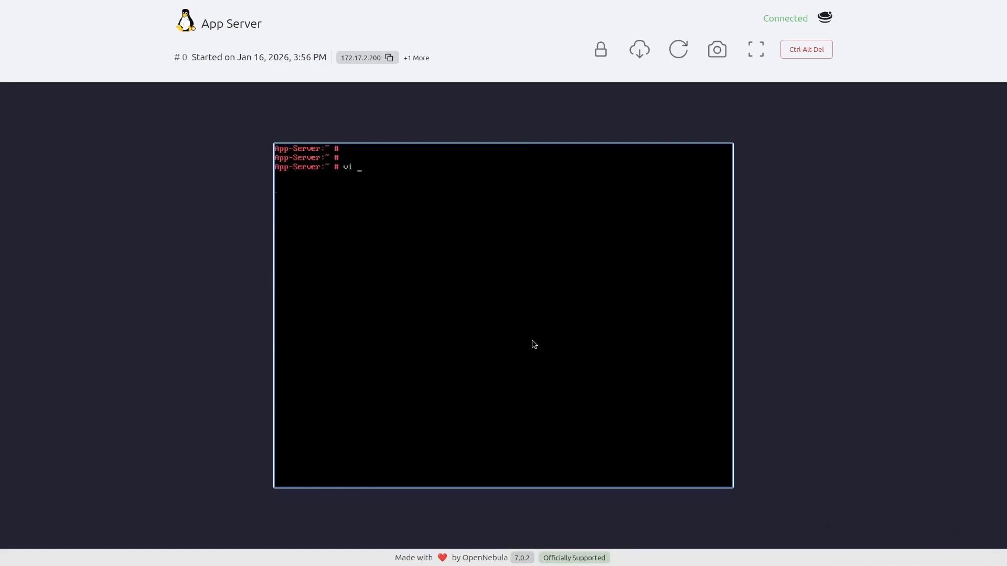
type("/srv/www/h")
key("Tab")
type("i")
key("Tab")
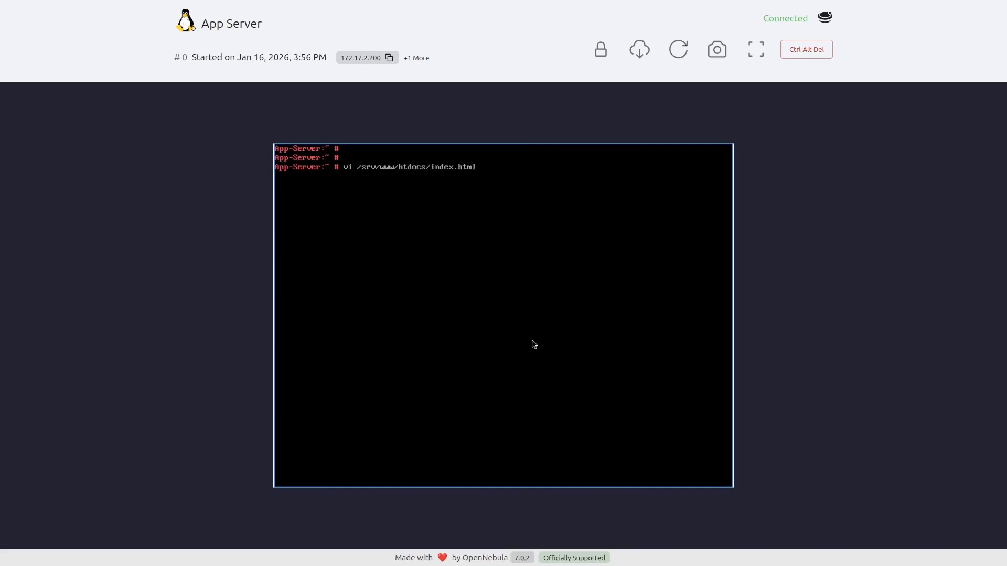
key("Return")
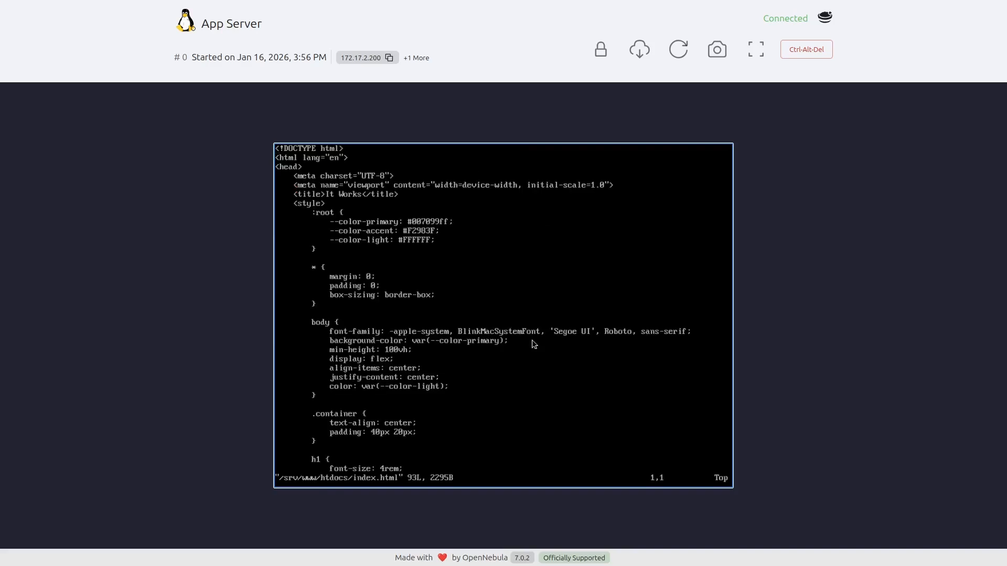
- Replace the "It works" text in the page body's h1 heading with "CHANGED!"
key("Page_Down")
key("Page_Down")
key("Down")
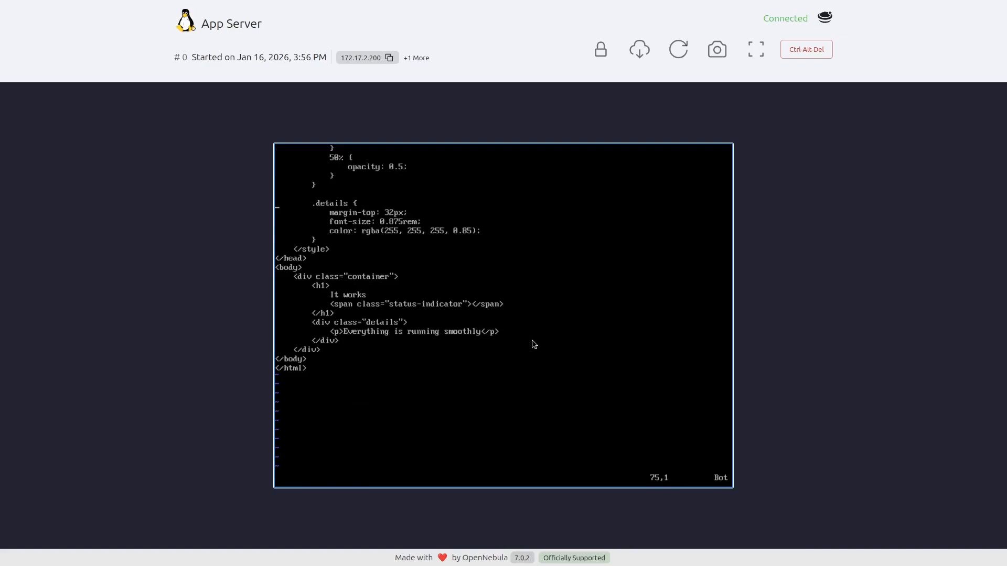
key("Down")
key("Down")
key("Down")
key("Down")
key("Down")
key("Right")
key("Right")
key("Right")
key("Right")
key("Right")
key("Right")
key("Right")
key("Up")
key("Right")
key("Right")
key("Right")
key("Right")
key("Right")
key("Right")
key("Right")
key("Right")
key("a")
key("BackSpace")
key("BackSpace")
key("BackSpace")
key("BackSpace")
key("BackSpace")
key("BackSpace")
key("BackSpace")
key("BackSpace")
type("CHANGED!")
- Save index.html and quit vi
key("Escape")
type(":wq")
key("Return")
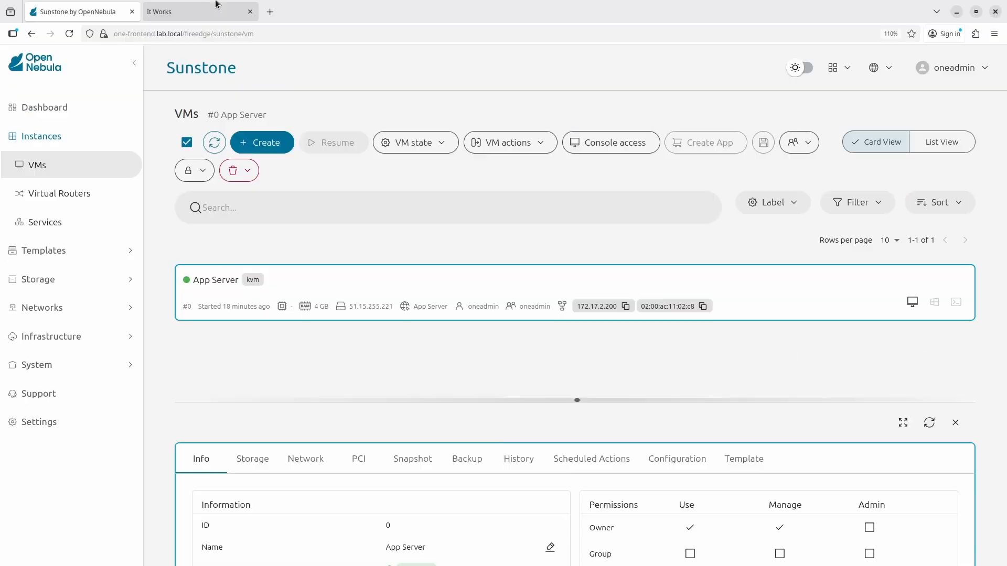
- Reload the App Server's web page in full screen to check the edited heading, and return to Sunstone
left_click(206, 11)
key("F11")
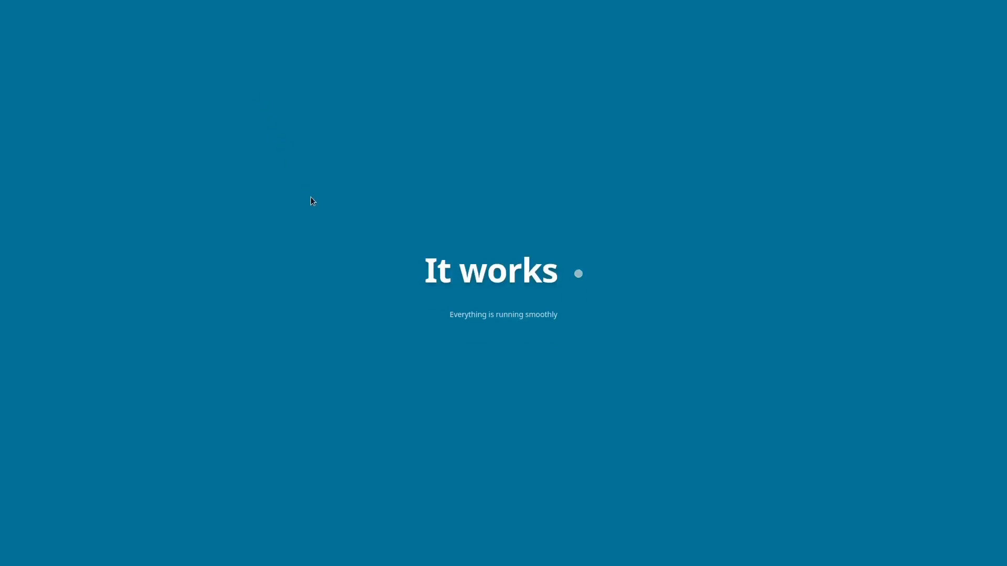
key("F5")
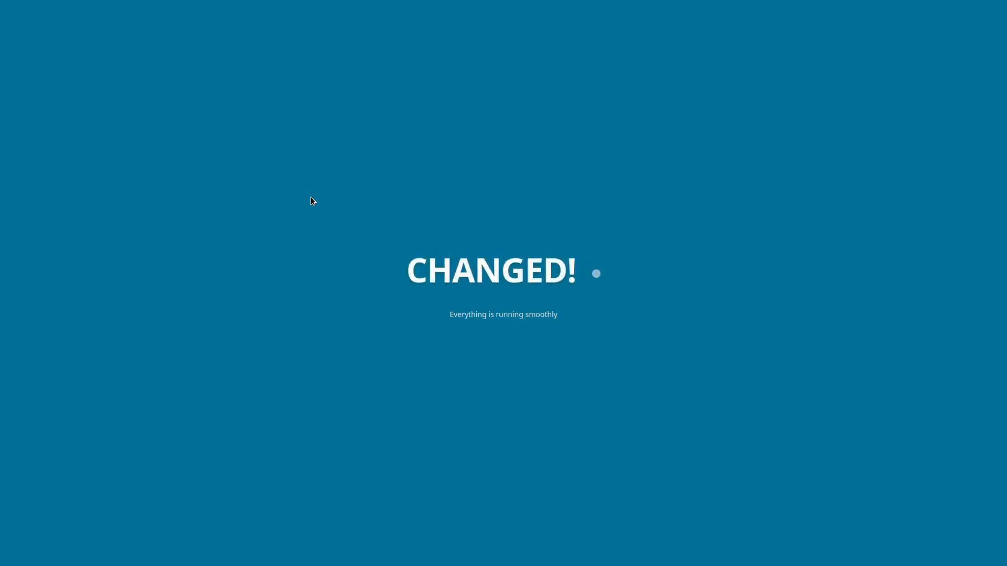
mouse_move(139, 5)
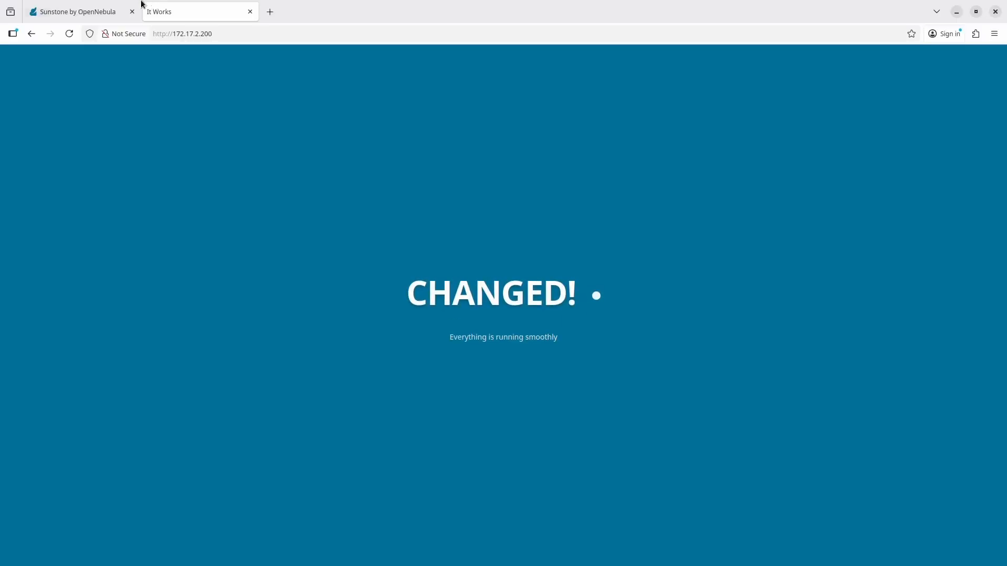
left_click(84, 11)
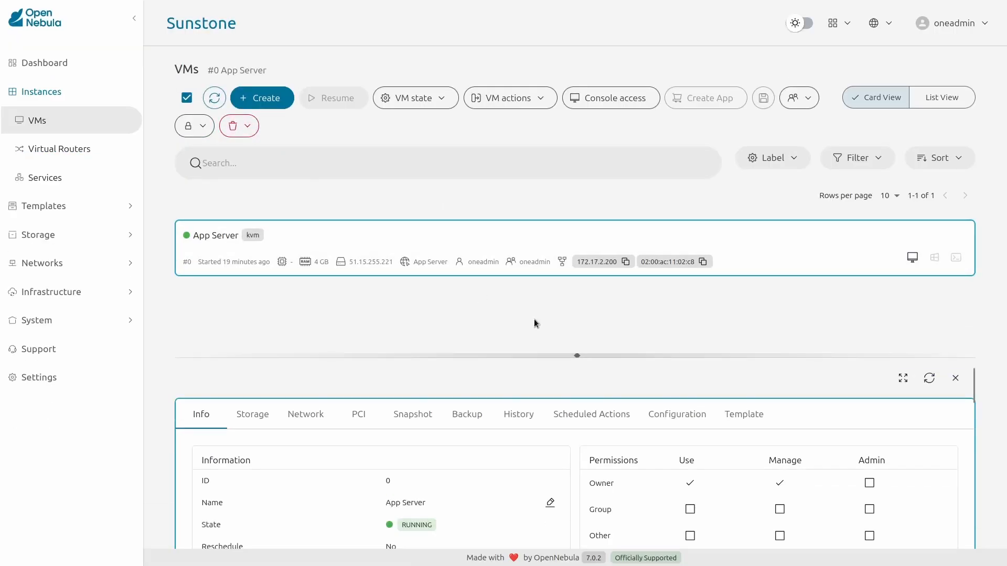
- Power off the App Server VM and accept the confirmation
left_click_drag(582, 354, 587, 152)
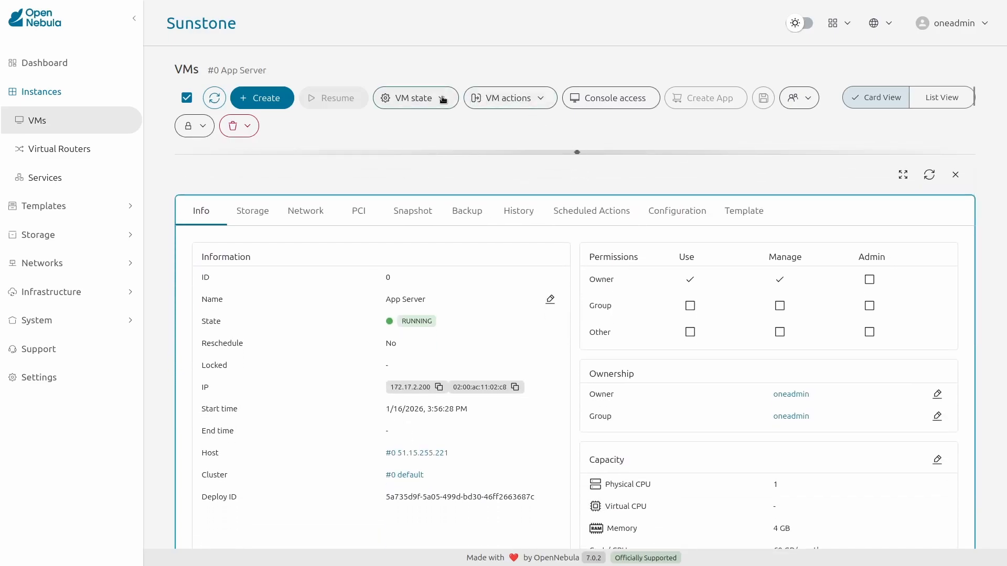
left_click(417, 99)
left_click(403, 159)
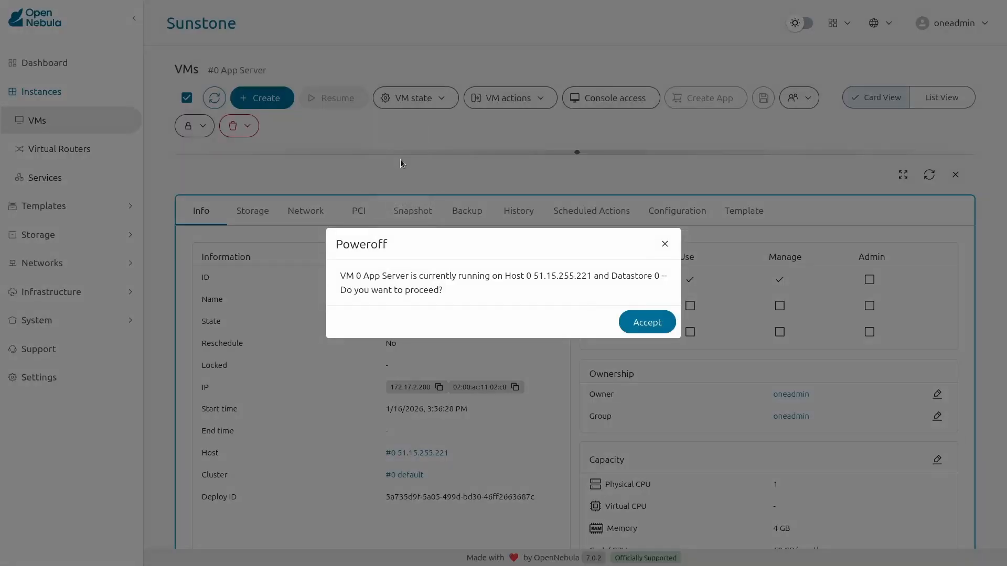
left_click(660, 324)
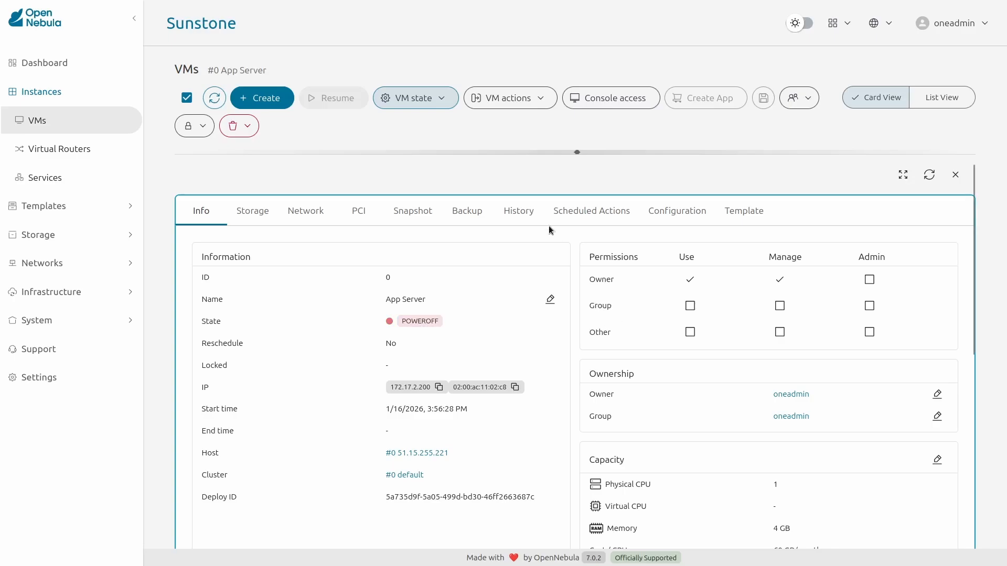
- Restore the App Server VM from backup image 0 16-Jan 14.01.30, using increment 1: Jan 16 2026, 4:14 PM (e6d526)
left_click_drag(576, 152, 577, 301)
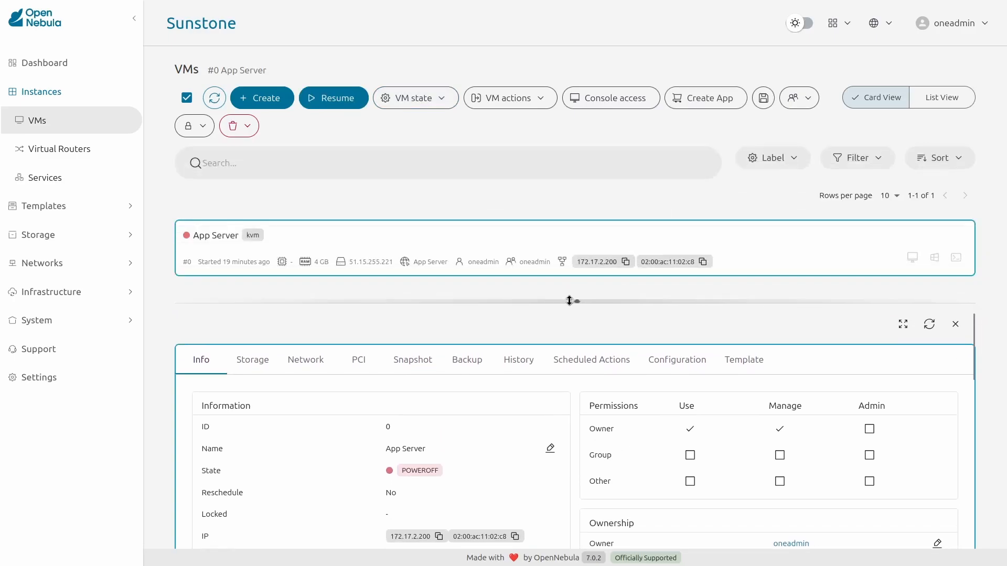
left_click(540, 98)
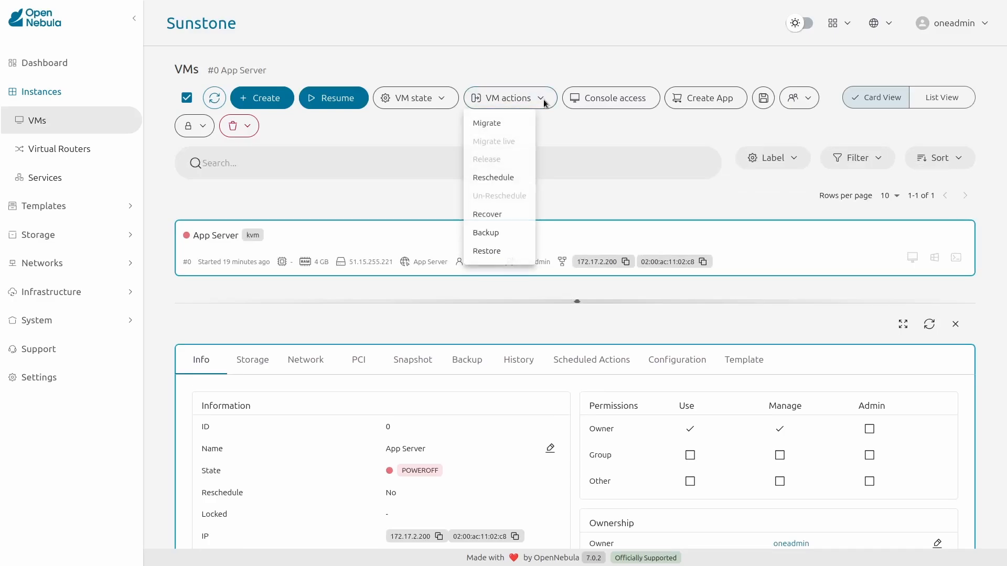
left_click(498, 255)
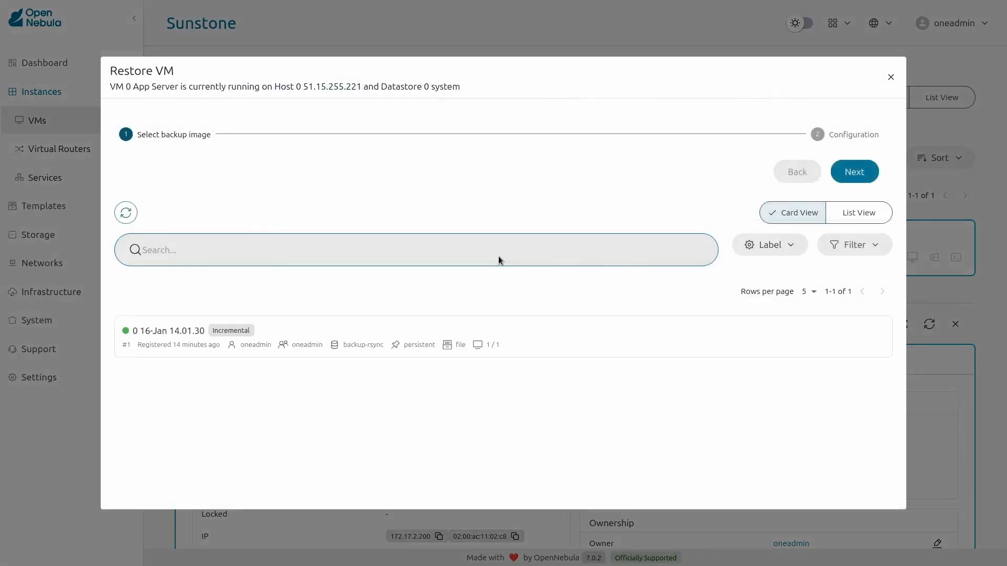
left_click(306, 332)
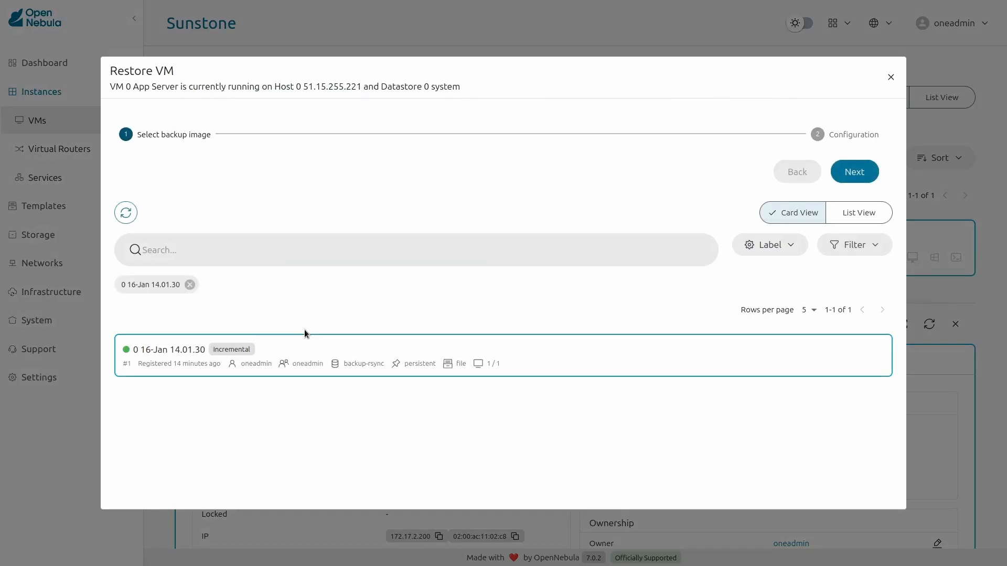
left_click(869, 173)
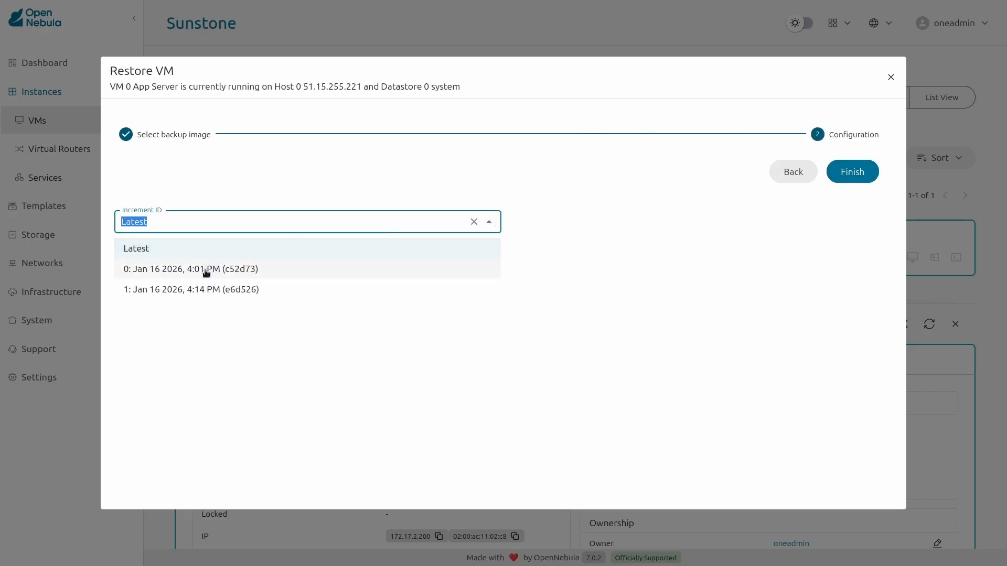
left_click(206, 290)
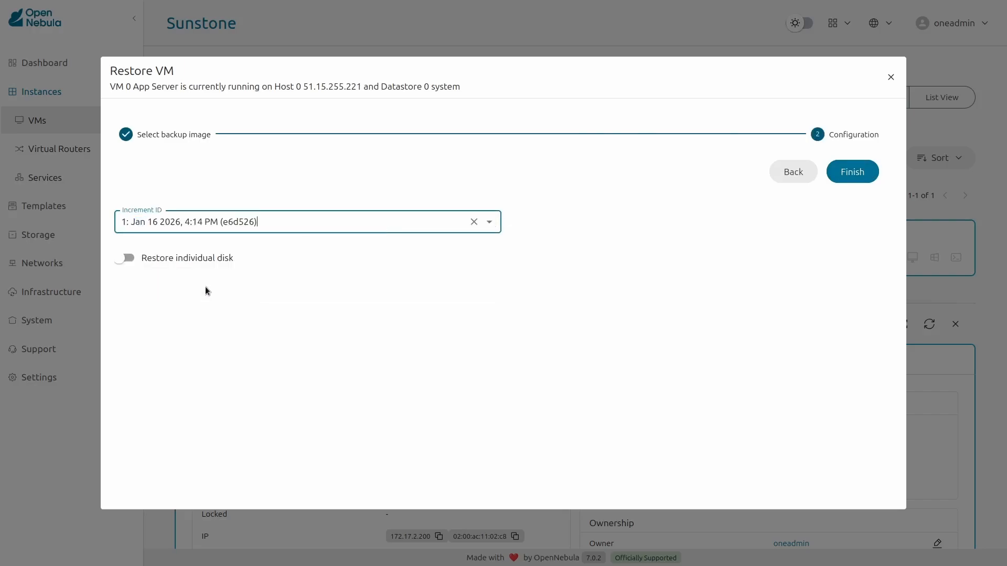
left_click(855, 170)
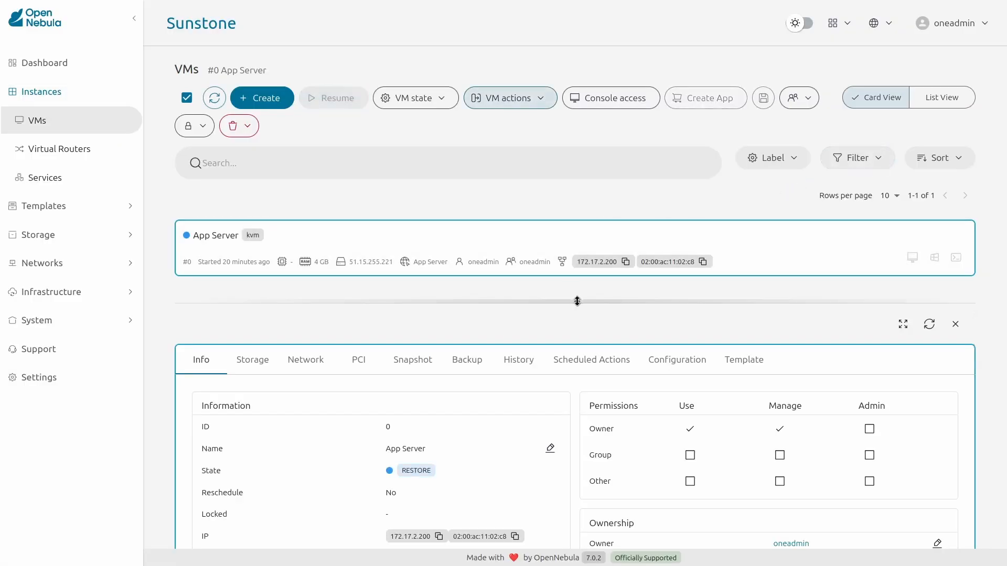
- Resume the restored App Server VM and switch to its web page to check the content
left_click_drag(576, 302, 601, 155)
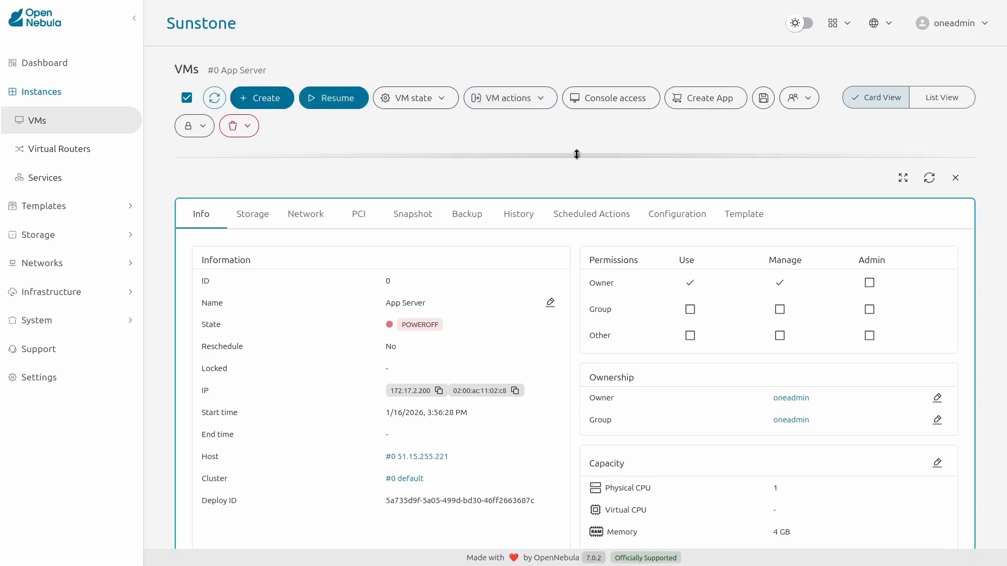
left_click(350, 101)
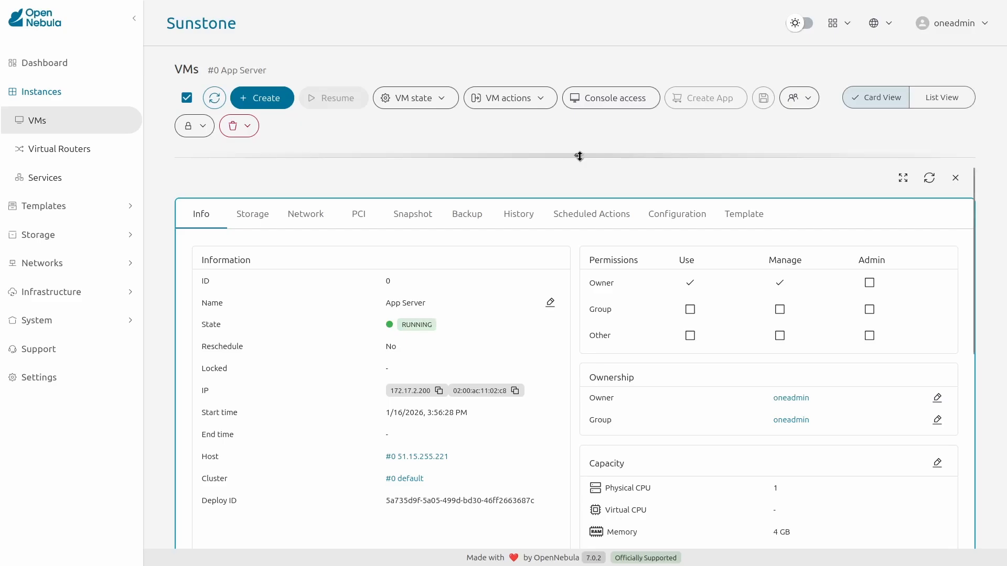
left_click_drag(577, 155, 577, 330)
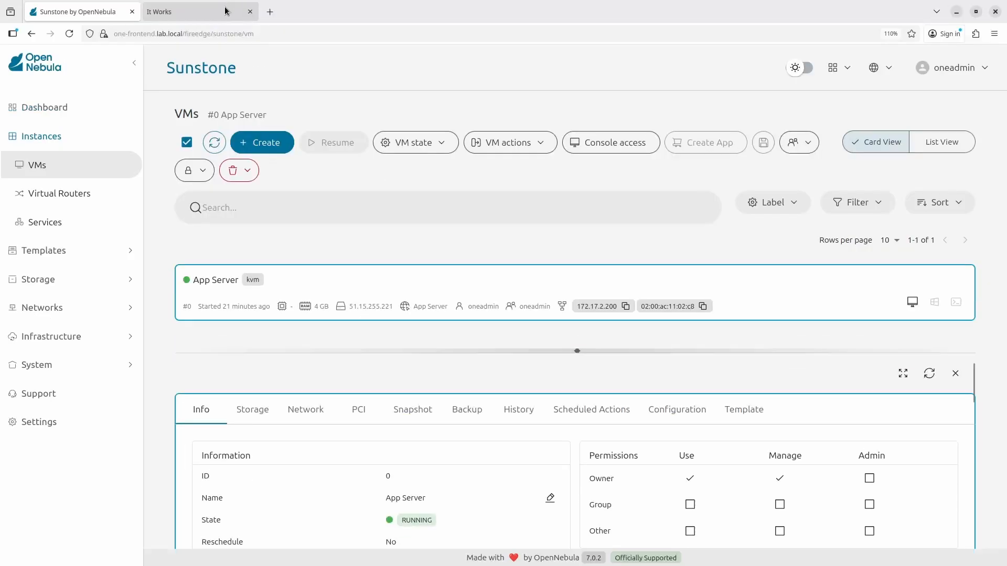
left_click(225, 7)
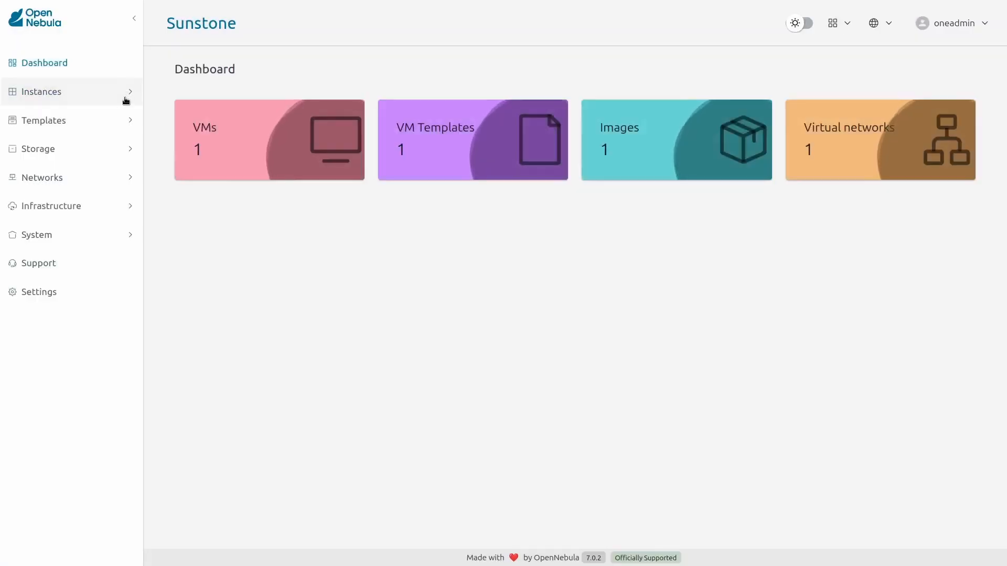
- Select the backup 0 16-Jan 14.01.30 in the Backups storage section and examine its details, VMs and increments
left_click(131, 150)
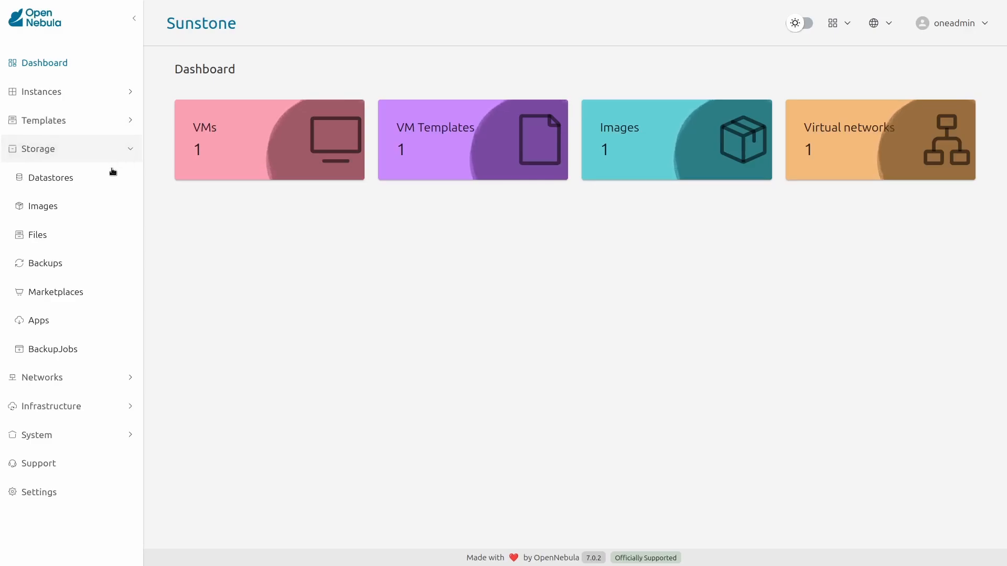
left_click(63, 270)
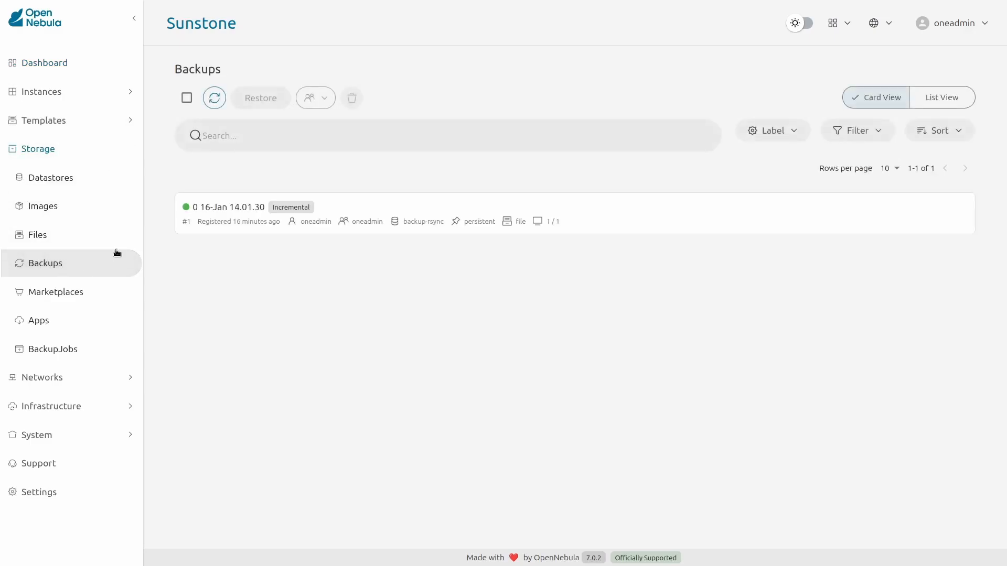
left_click(369, 210)
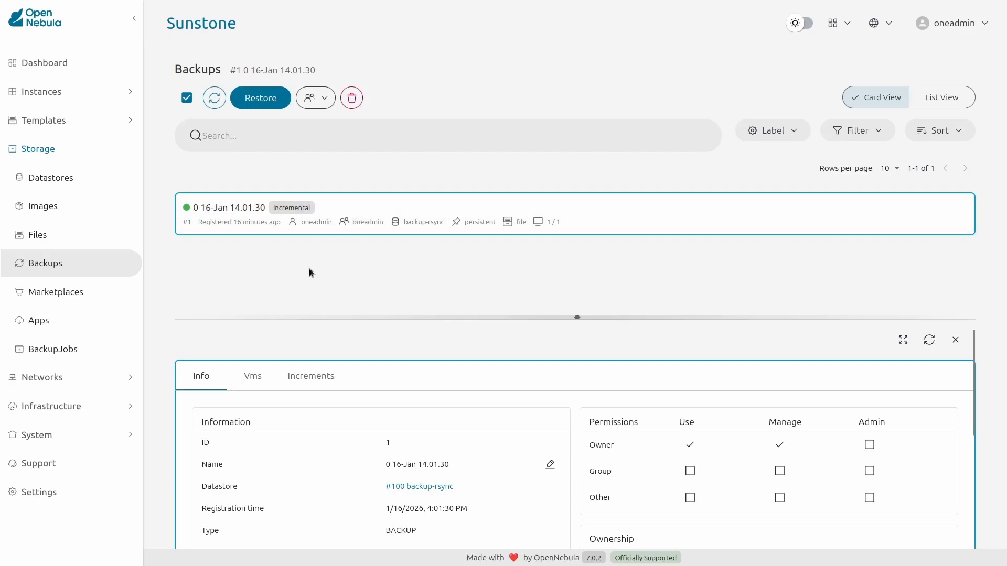
left_click_drag(577, 316, 577, 167)
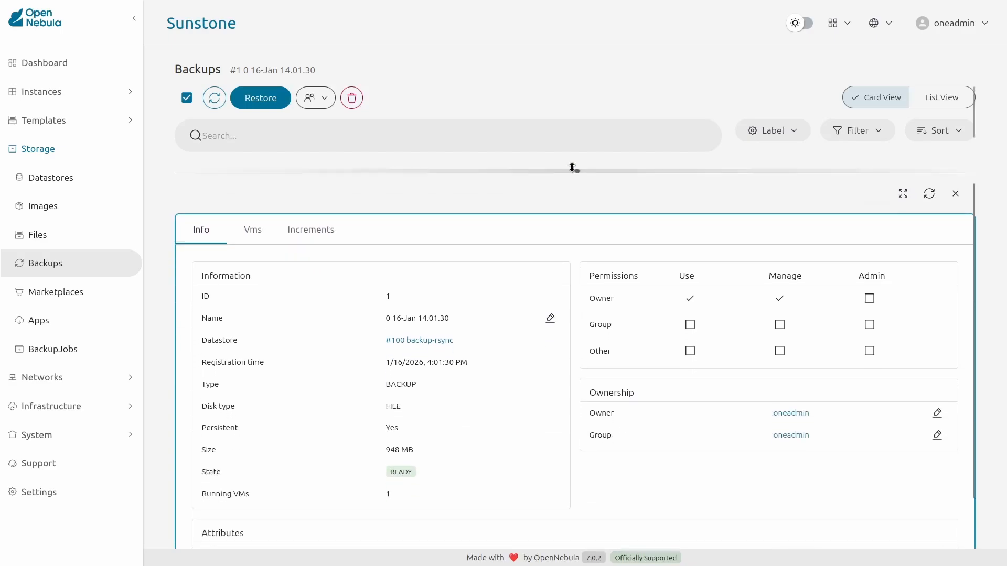
left_click(250, 236)
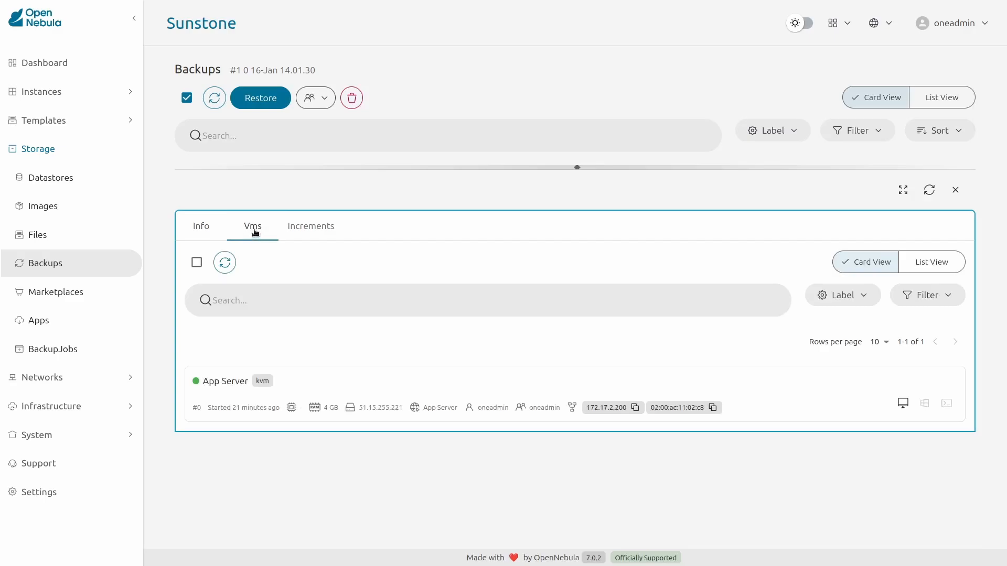
left_click(309, 226)
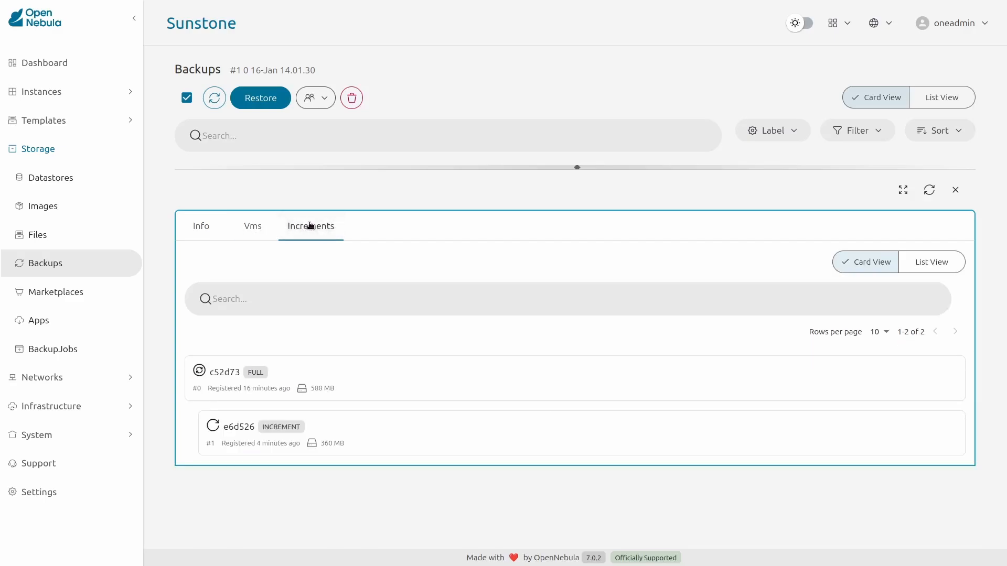
- Restore the selected backup 0 16-Jan 14.01.30 to the default image datastore, keeping the default NIC, IP and disk options
left_click(273, 99)
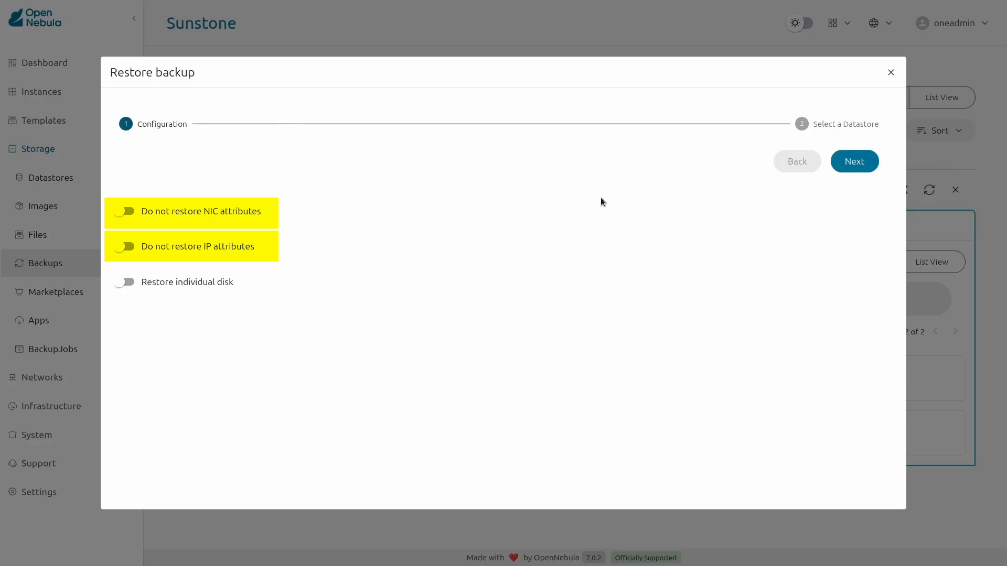
left_click(842, 168)
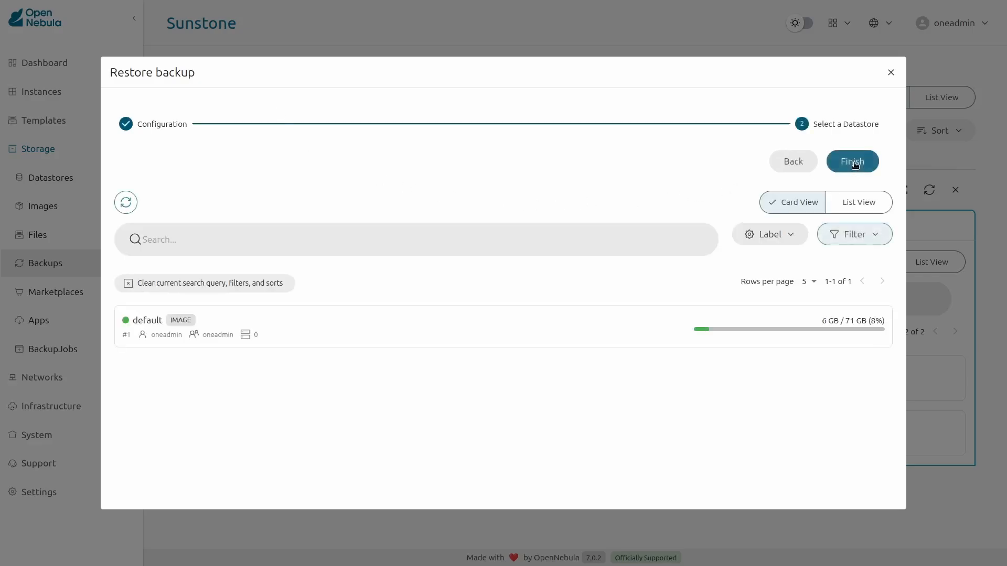
left_click(353, 314)
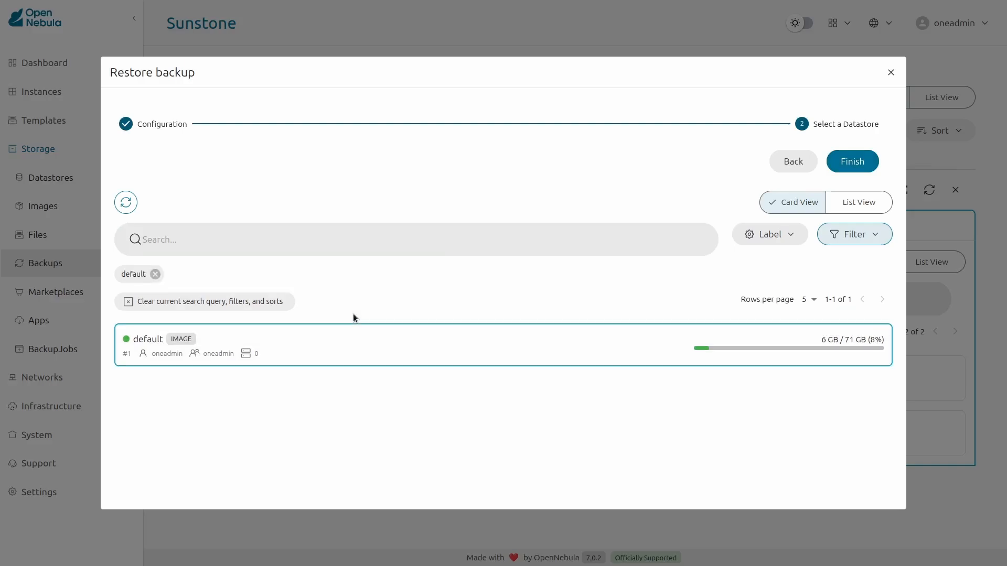
left_click(846, 158)
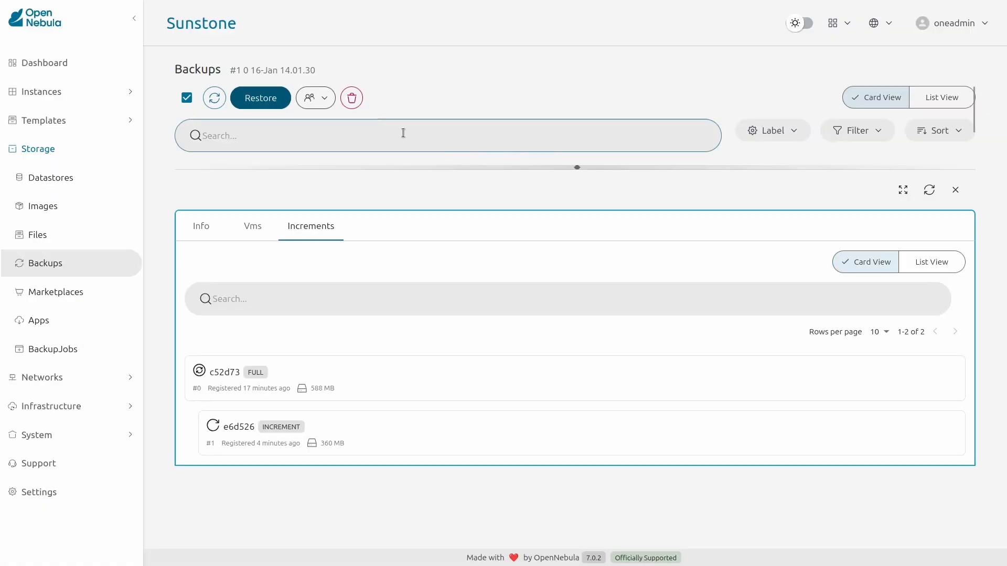
- Check the VM templates and the storage images for the restored entries, refreshing the images list
left_click(96, 119)
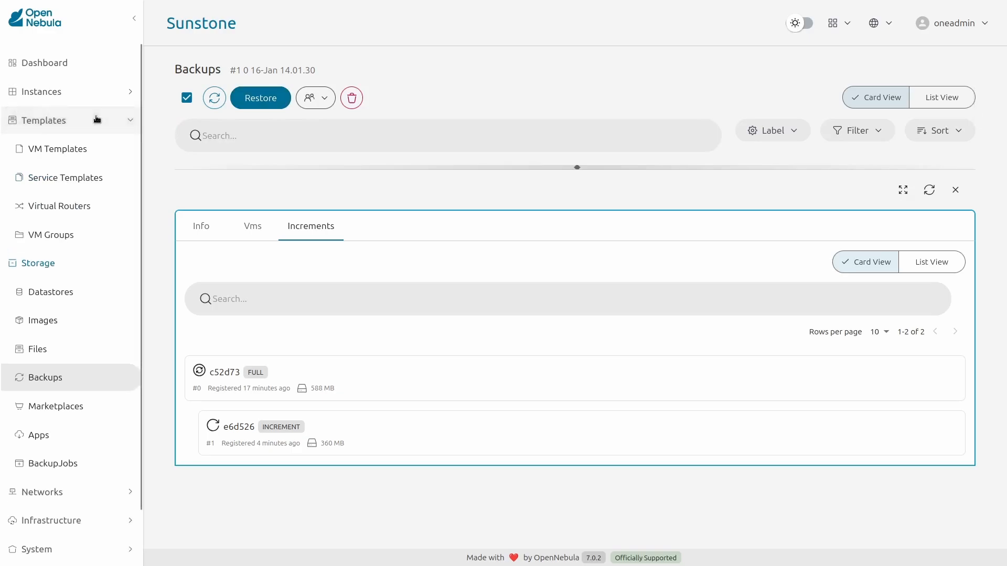
left_click(79, 151)
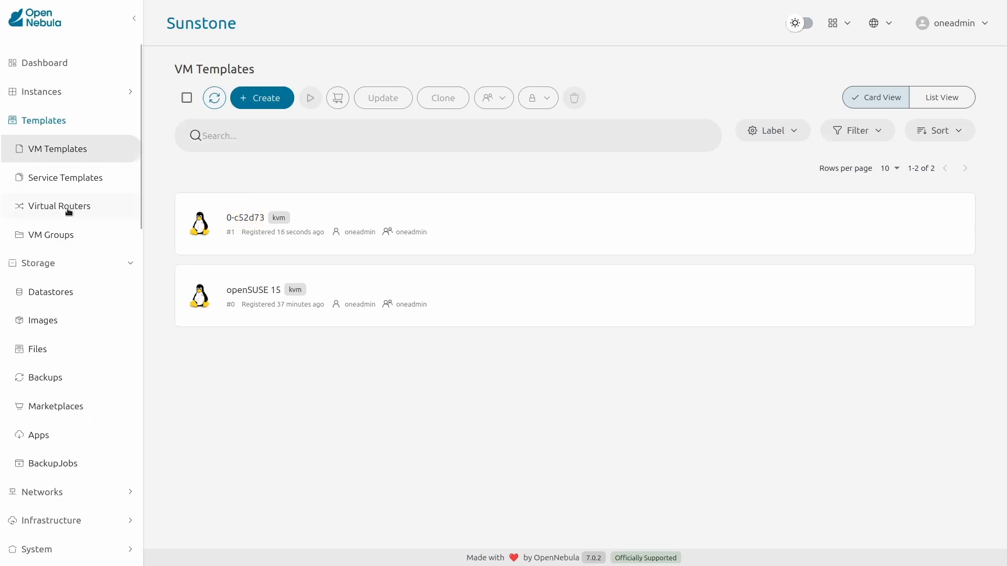
left_click(64, 323)
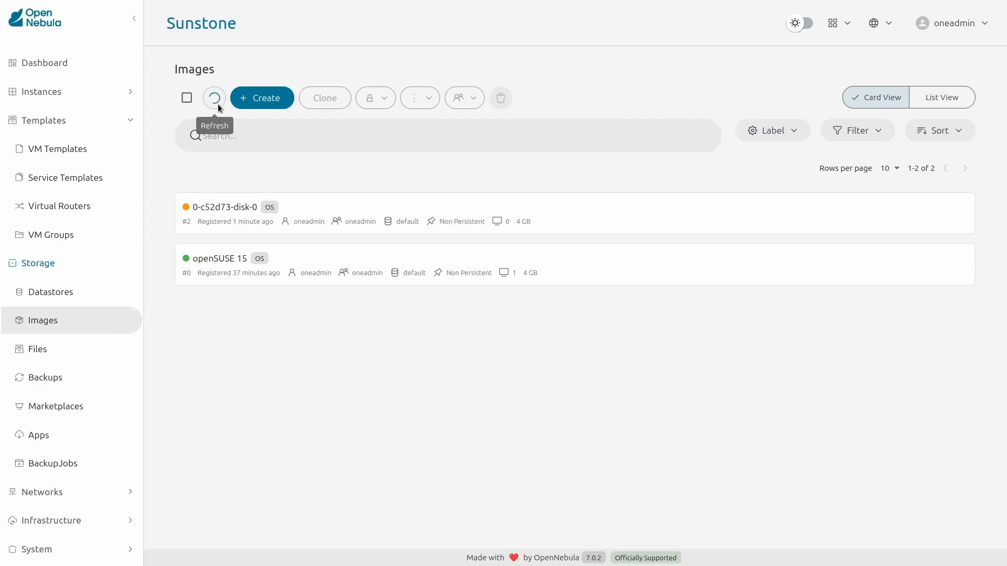
left_click(218, 104)
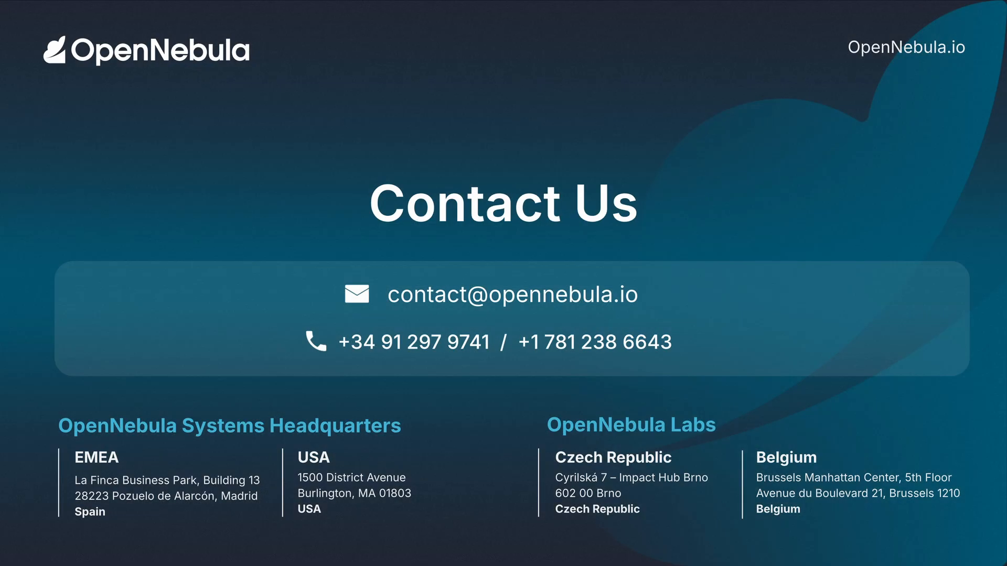